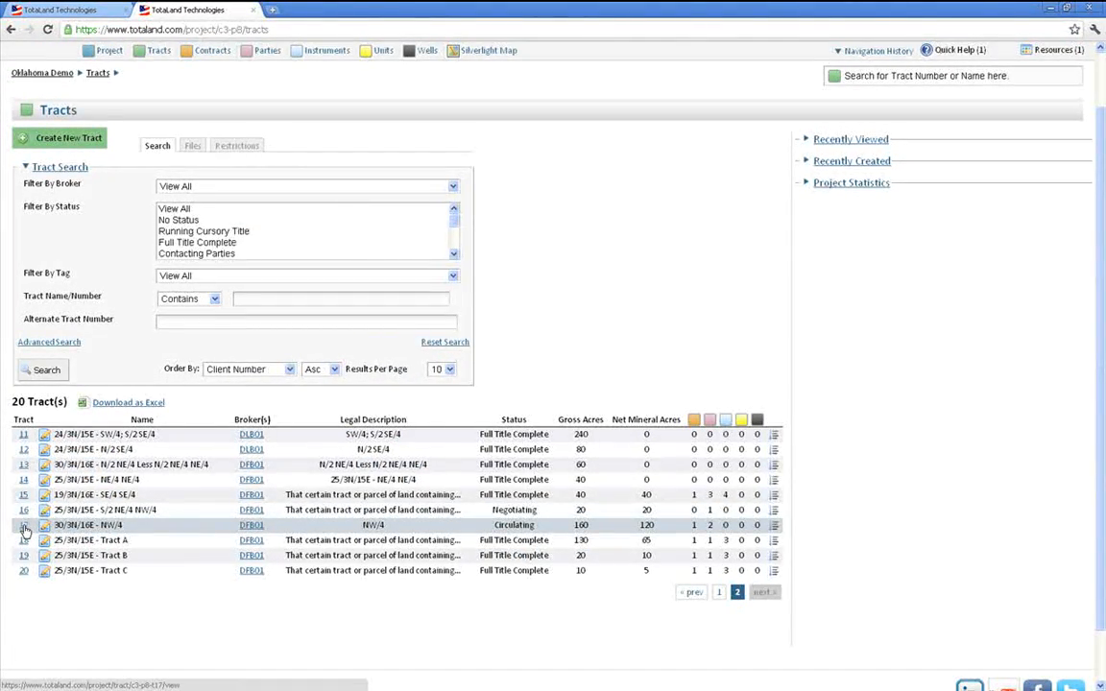
# Begin splitting tract 17 (30/3N/16E - NW/4) and name the new tract 30/3N/16E - S/E 2 NW/4.
pyautogui.click(23, 527)
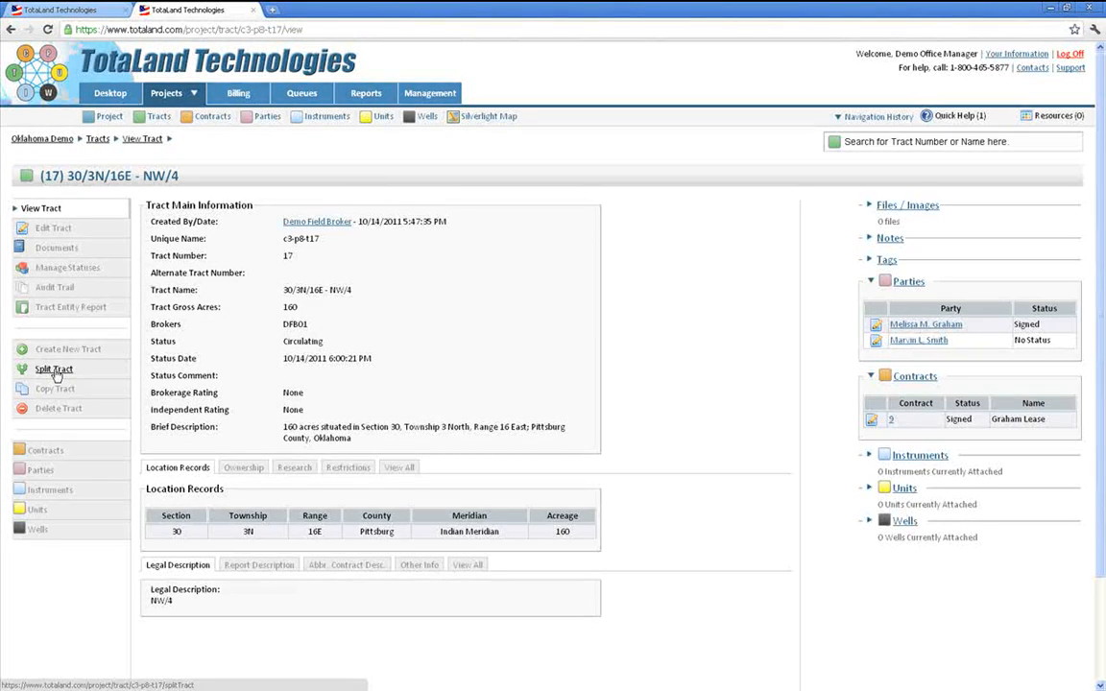
pyautogui.click(54, 369)
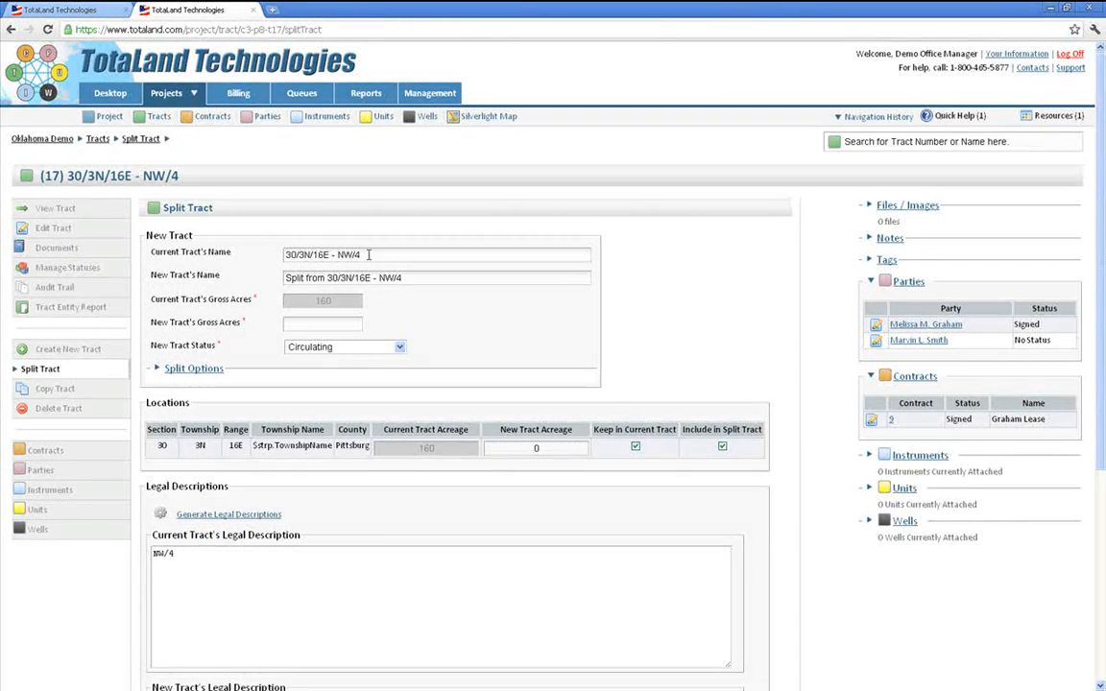
pyautogui.click(327, 278)
pyautogui.press('BackSpace')
pyautogui.press('BackSpace')
pyautogui.press('BackSpace')
pyautogui.press('BackSpace')
pyautogui.press('BackSpace')
pyautogui.press('BackSpace')
pyautogui.press('BackSpace')
pyautogui.press('BackSpace')
pyautogui.press('BackSpace')
pyautogui.press('BackSpace')
pyautogui.press('BackSpace')
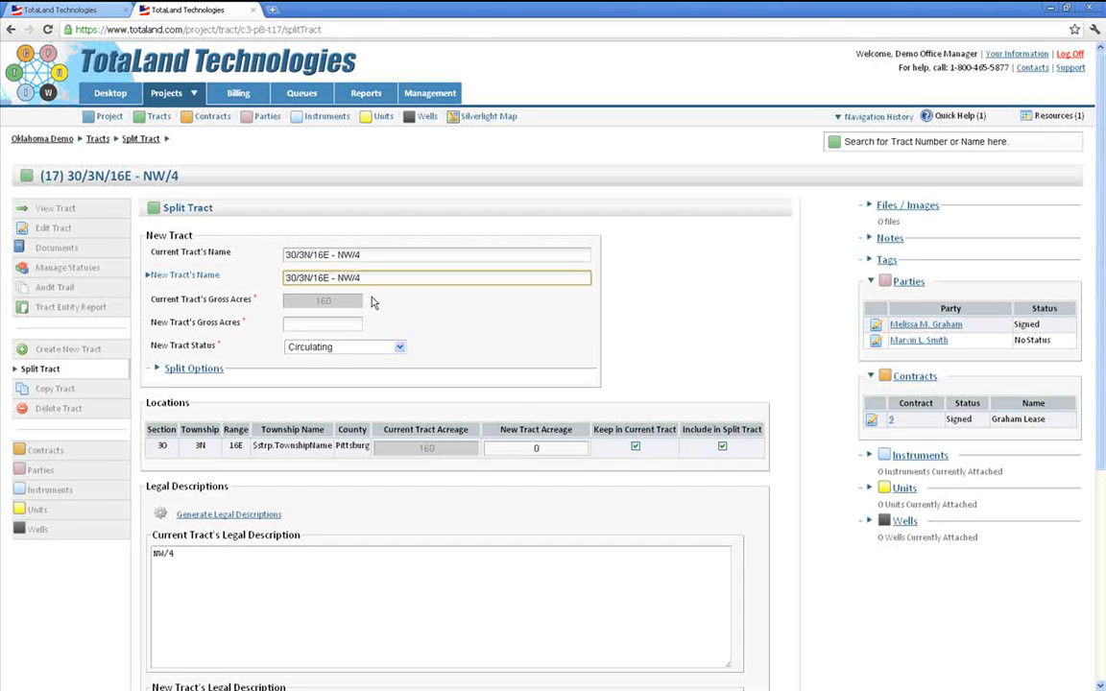
pyautogui.write('/E 2')
# Set the new tract's gross acres to 80 and its status to Negotiating.
pyautogui.click(339, 325)
pyautogui.write('80')
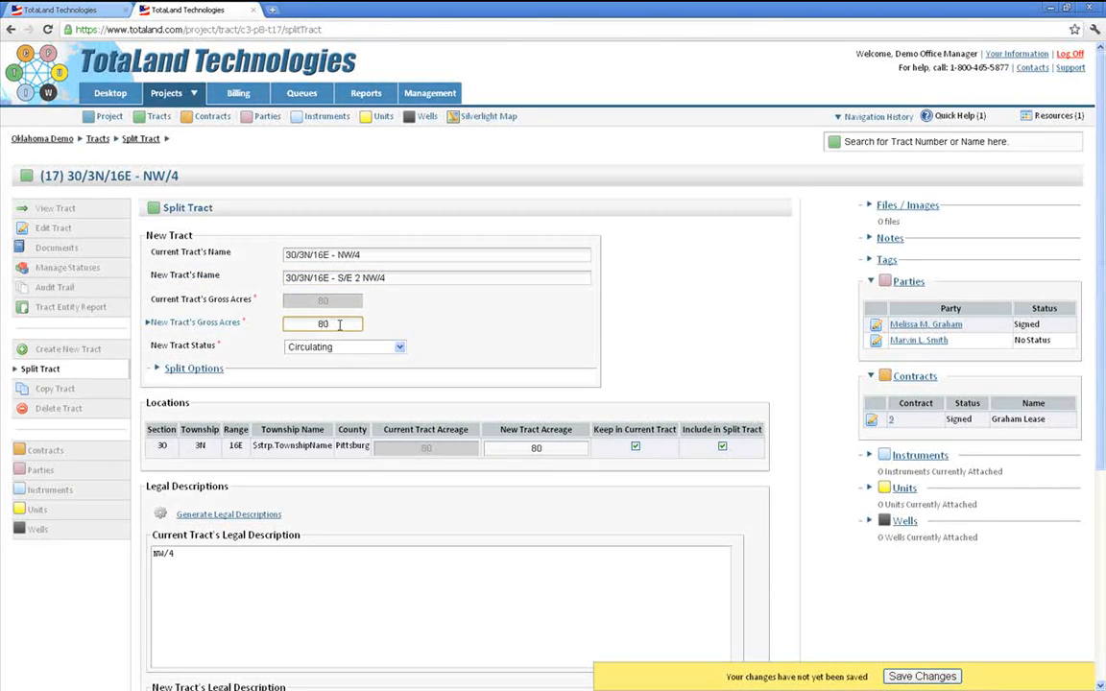
pyautogui.click(349, 302)
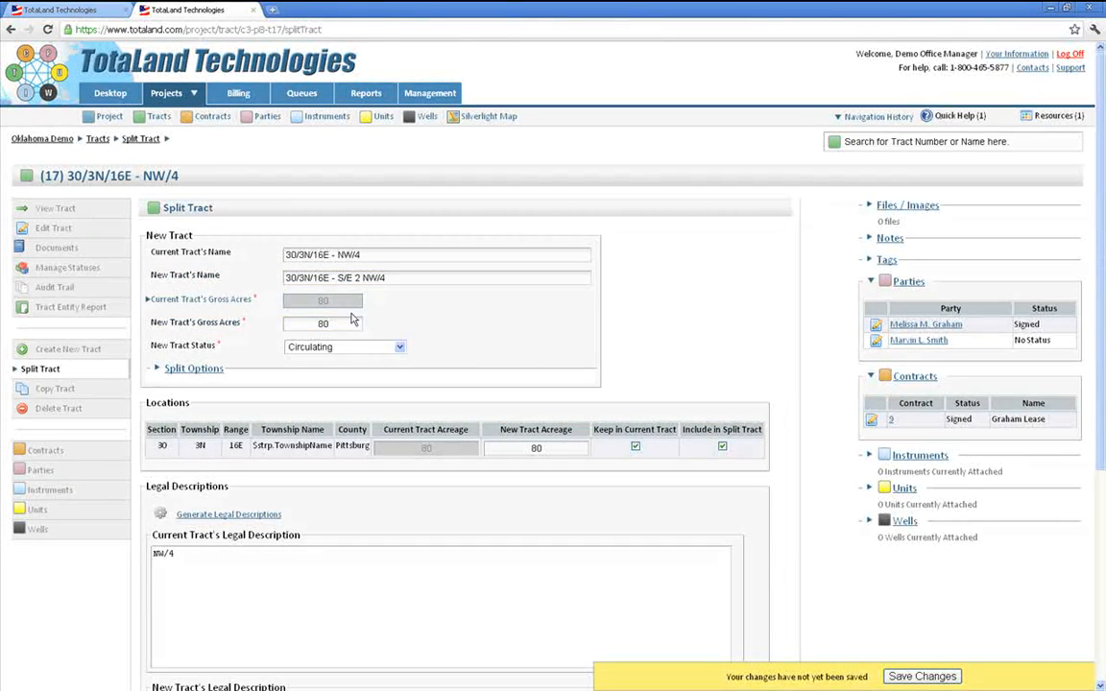
pyautogui.scroll(-1, 435, 325)
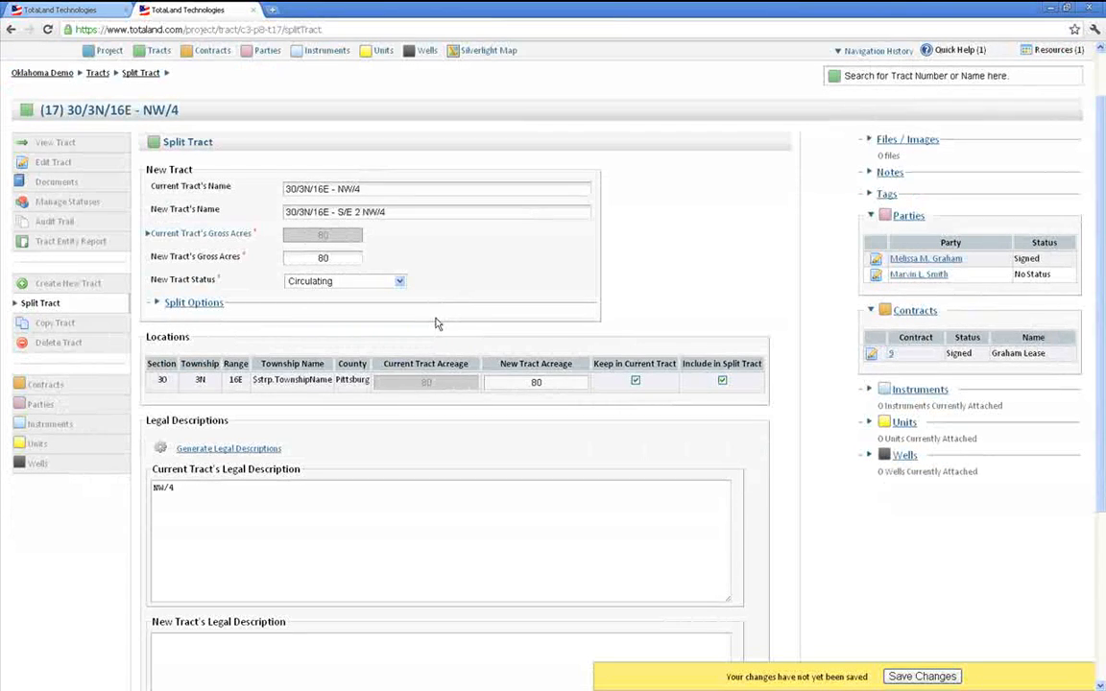
pyautogui.click(400, 281)
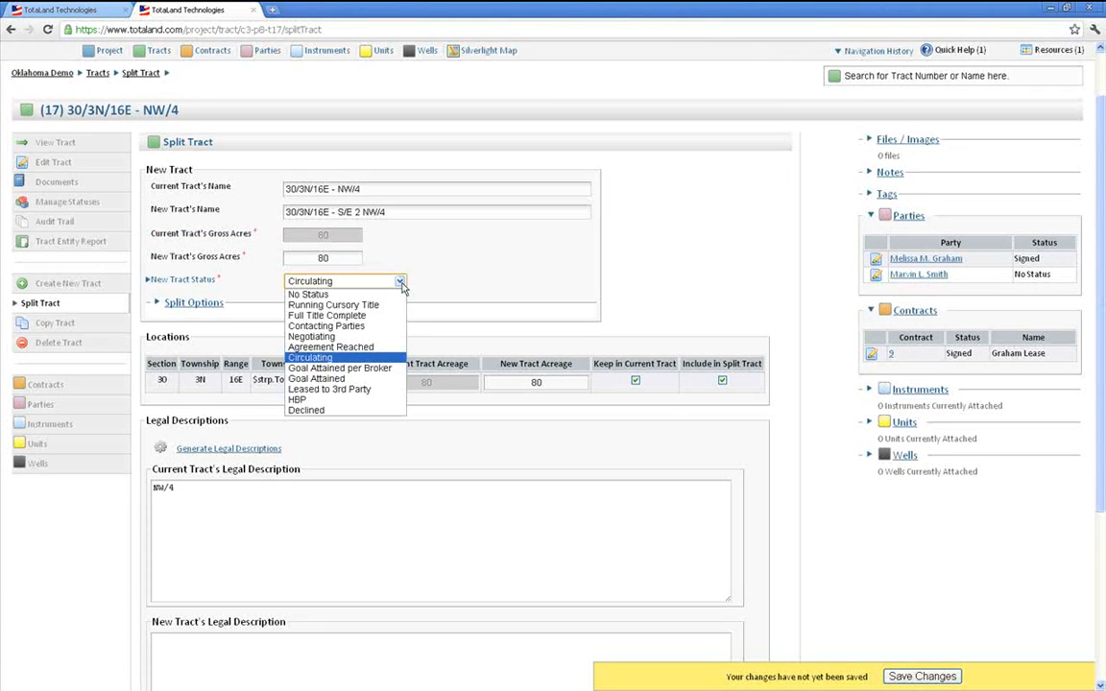
pyautogui.click(317, 336)
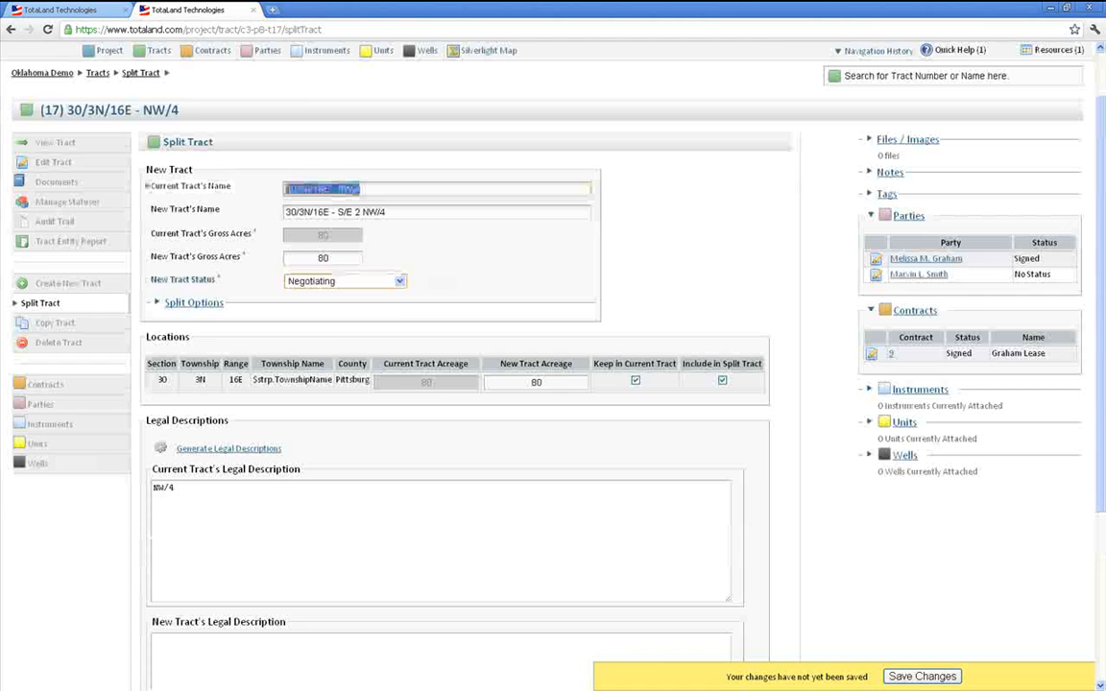
# Replace the current tract's legal description with a copy of its tract name, 30/3N/16E - NW/4.
pyautogui.rightClick(355, 189)
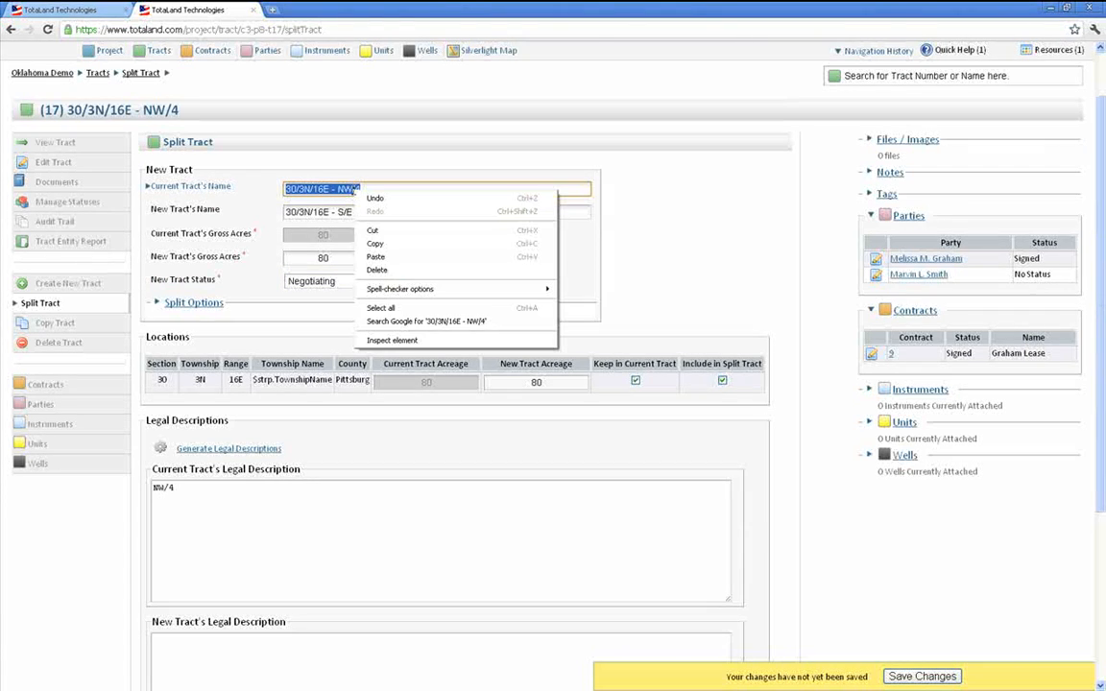
pyautogui.click(395, 248)
pyautogui.doubleClick(198, 493)
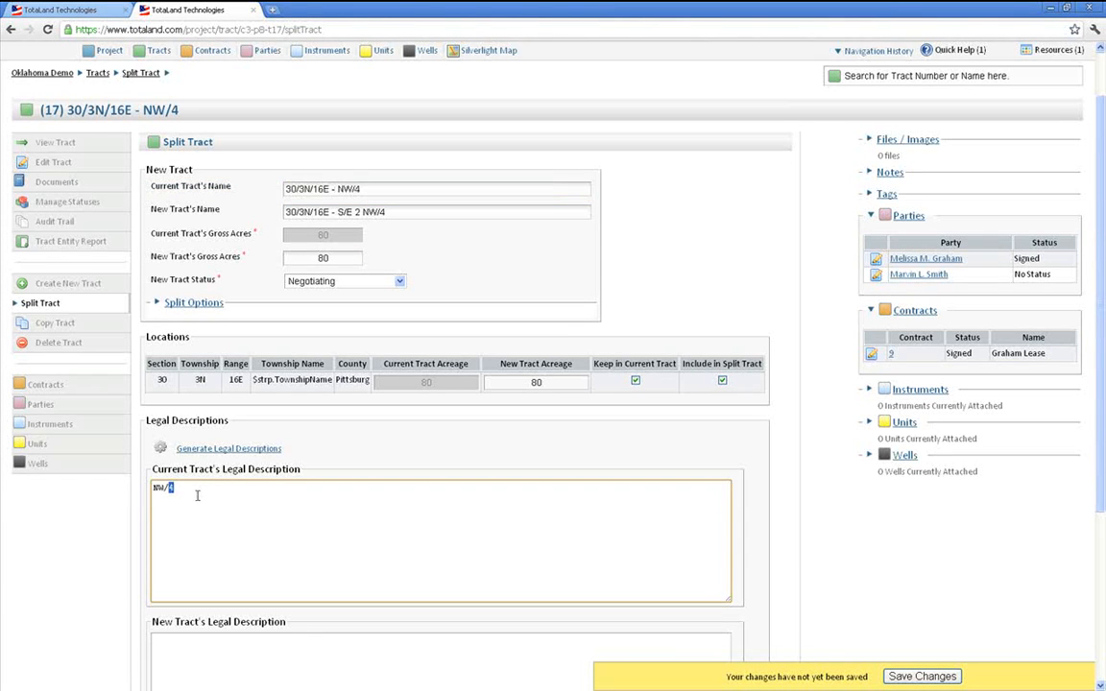
pyautogui.click(176, 489)
pyautogui.moveTo(177, 490); pyautogui.dragTo(152, 489)
pyautogui.rightClick(192, 495)
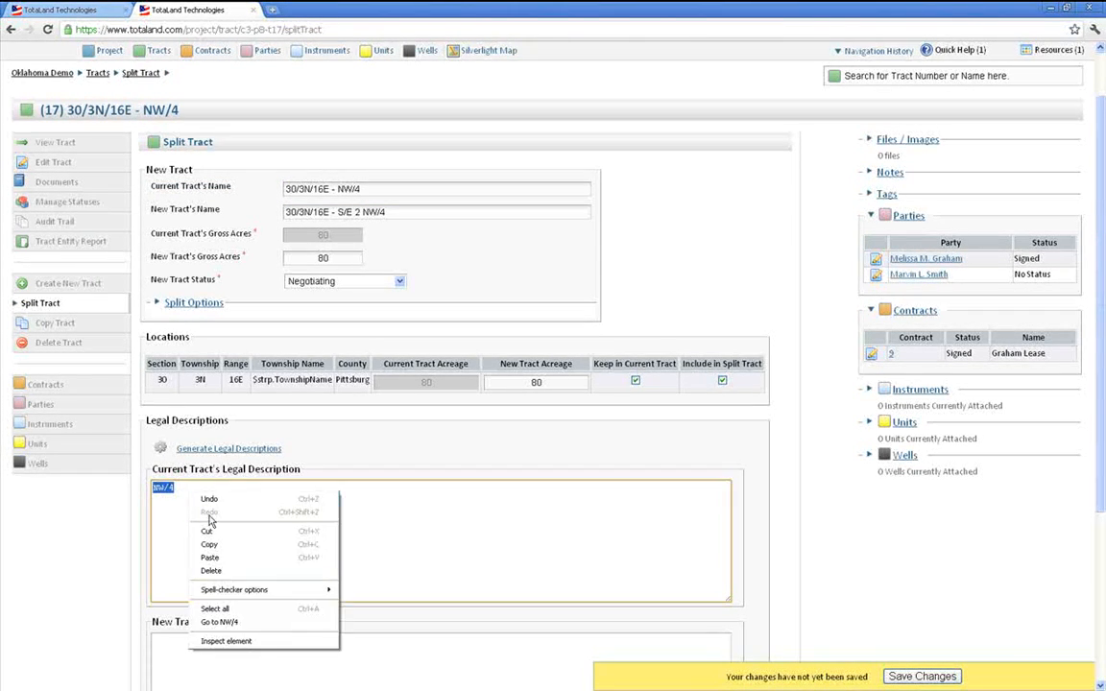
pyautogui.click(209, 557)
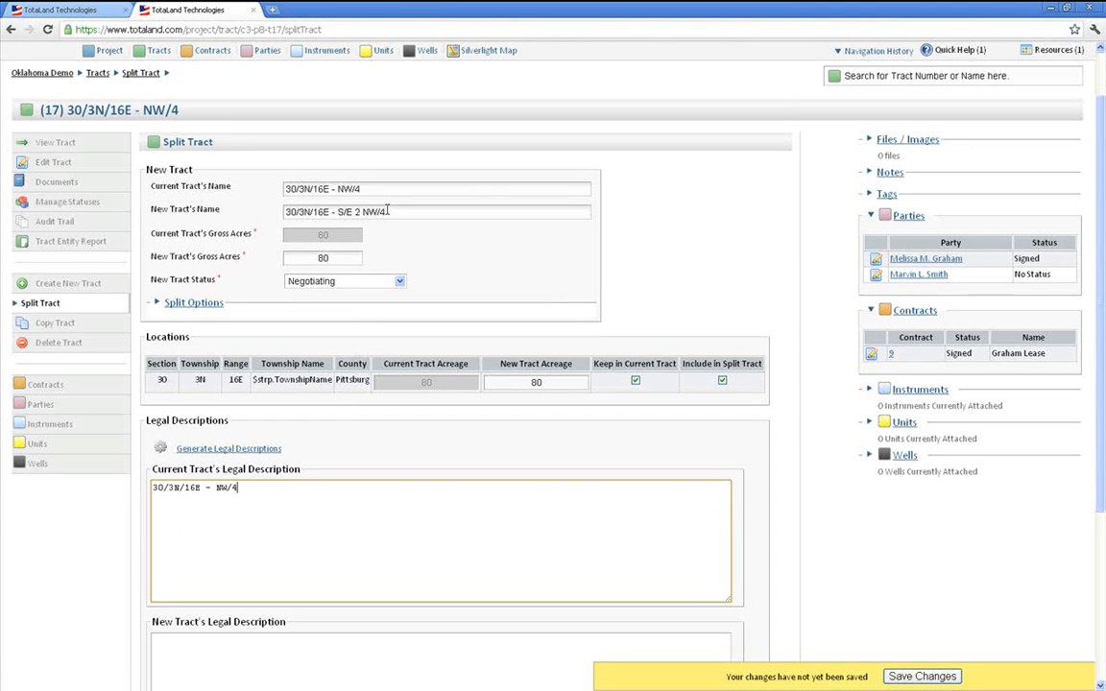
# Copy the new tract's name, 30/3N/16E - S/E 2 NW/4, into the new tract's legal description.
pyautogui.moveTo(388, 211); pyautogui.dragTo(285, 211)
pyautogui.rightClick(300, 211)
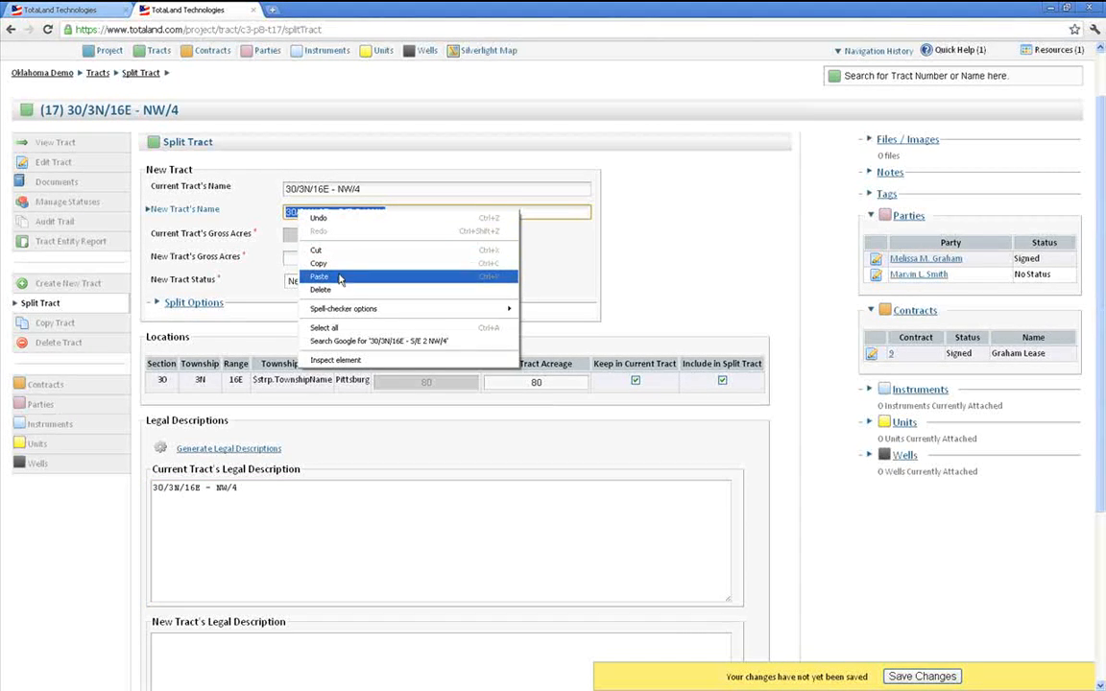
pyautogui.click(318, 263)
pyautogui.scroll(-3, 267, 517)
pyautogui.click(240, 512)
pyautogui.rightClick(240, 513)
pyautogui.click(260, 582)
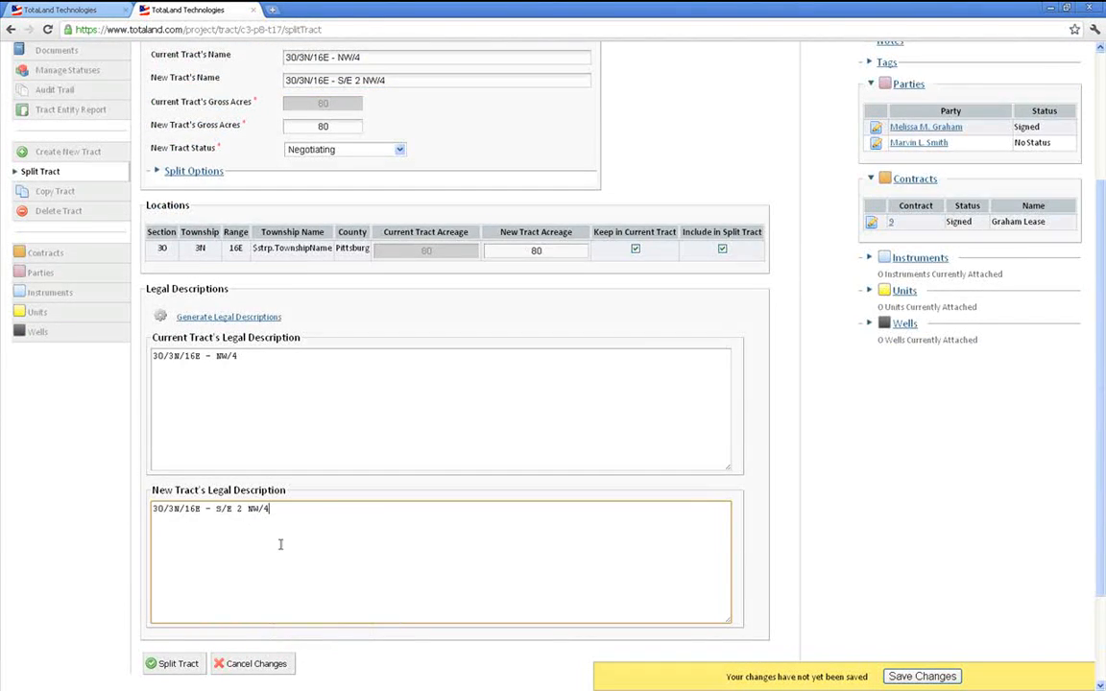
# Review the completed split form and its attached parties and contract, and carry out the tract split.
pyautogui.scroll(-2, 276, 549)
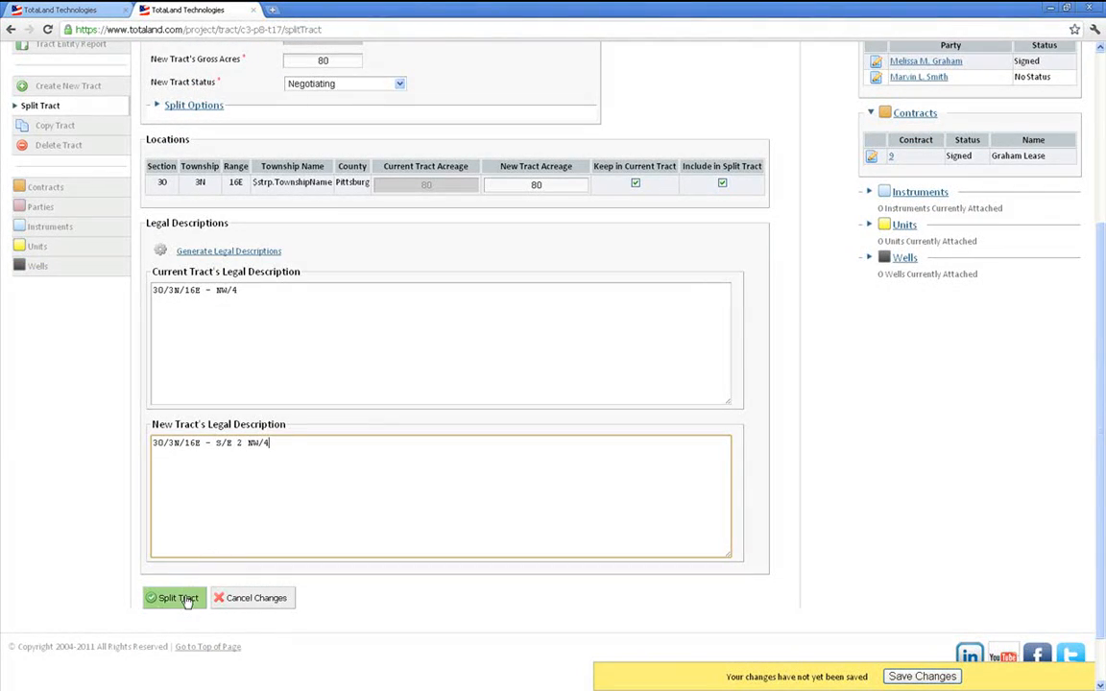
pyautogui.scroll(5, 672, 385)
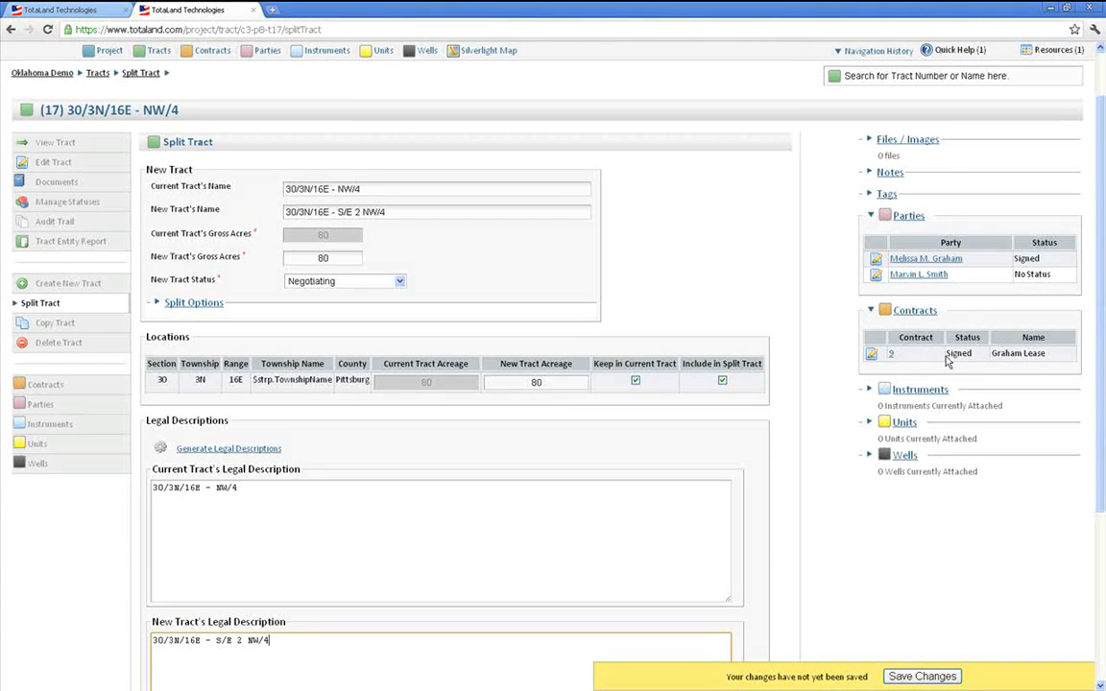
pyautogui.scroll(-5, 845, 255)
pyautogui.click(192, 534)
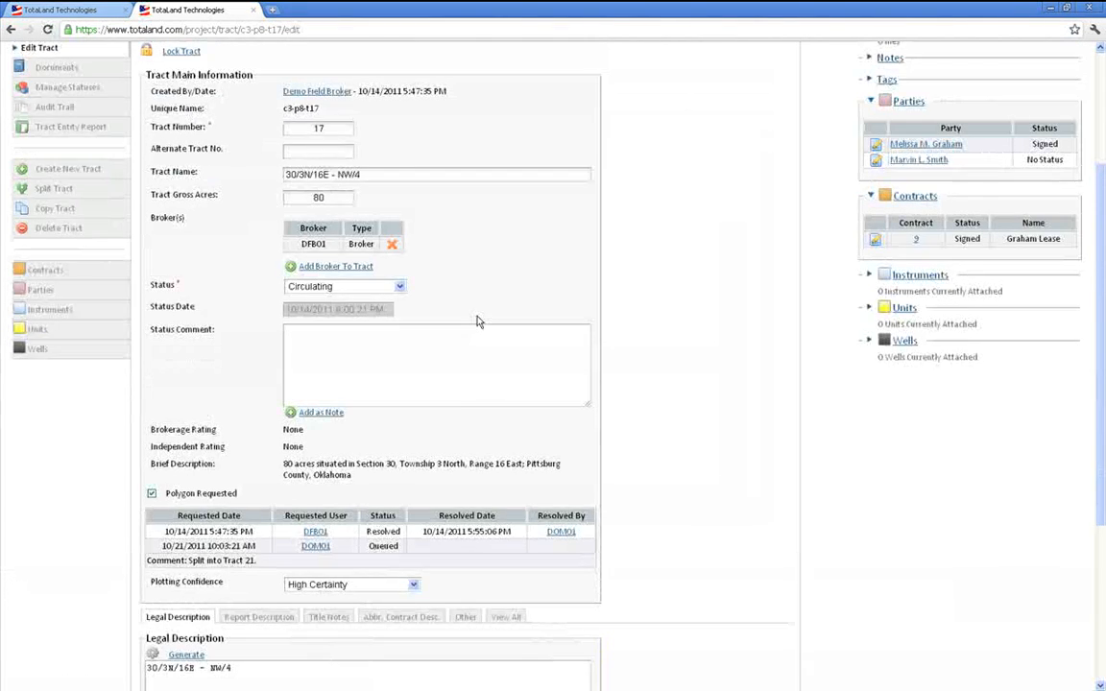
# Examine the polygon request history and the split comment on tract 17's edit page.
pyautogui.scroll(-3, 477, 319)
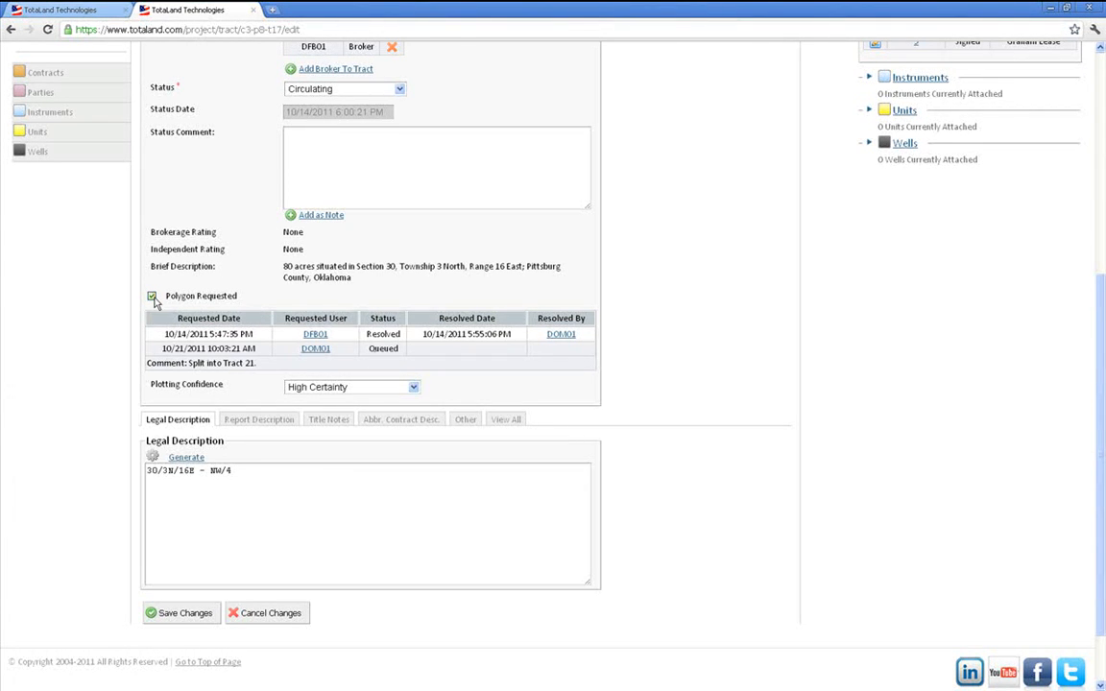
pyautogui.scroll(-1, 151, 293)
pyautogui.moveTo(148, 298); pyautogui.dragTo(269, 303)
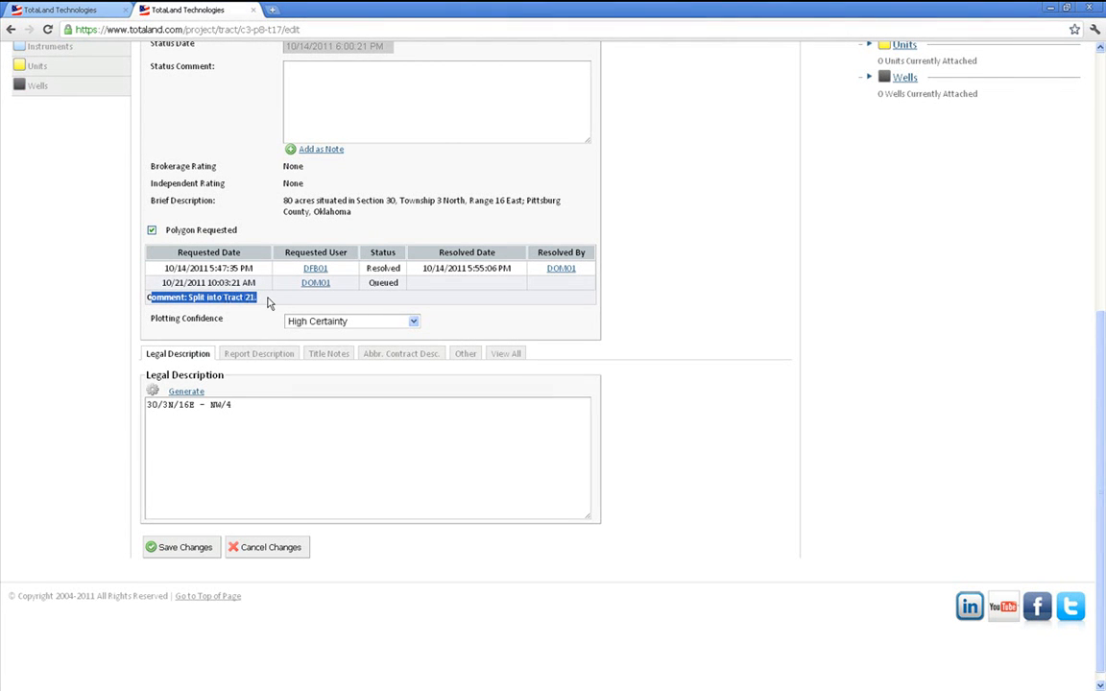
pyautogui.click(249, 208)
pyautogui.scroll(7, 252, 208)
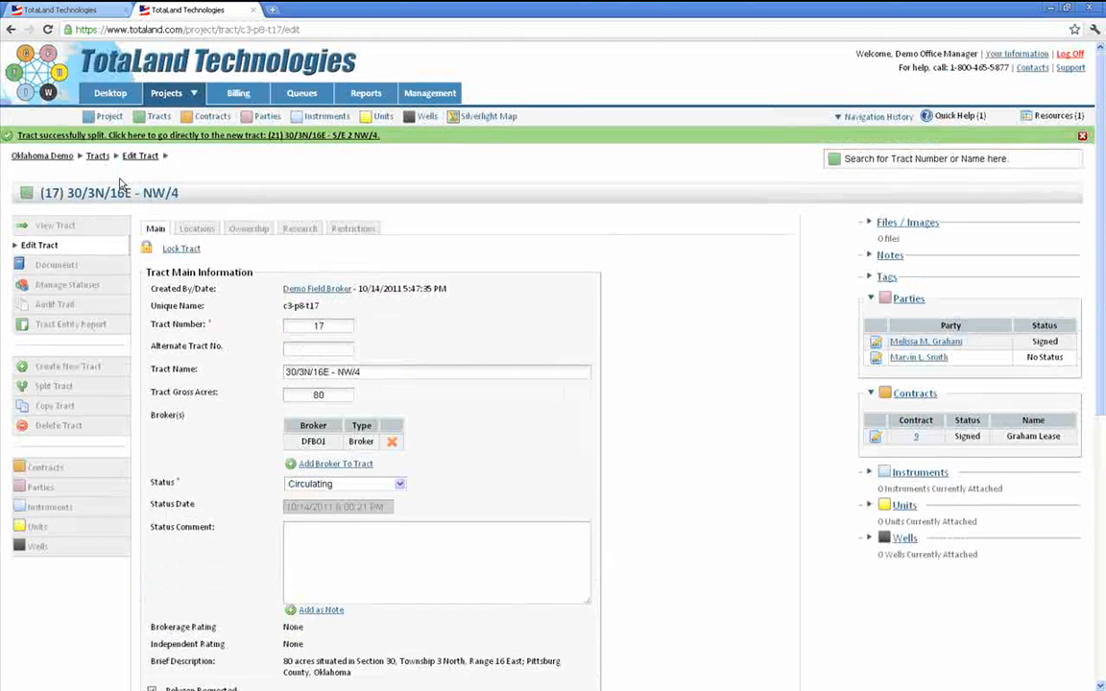
# Find the new tract 21 on the last page of the tract list and examine its ownership records.
pyautogui.click(96, 154)
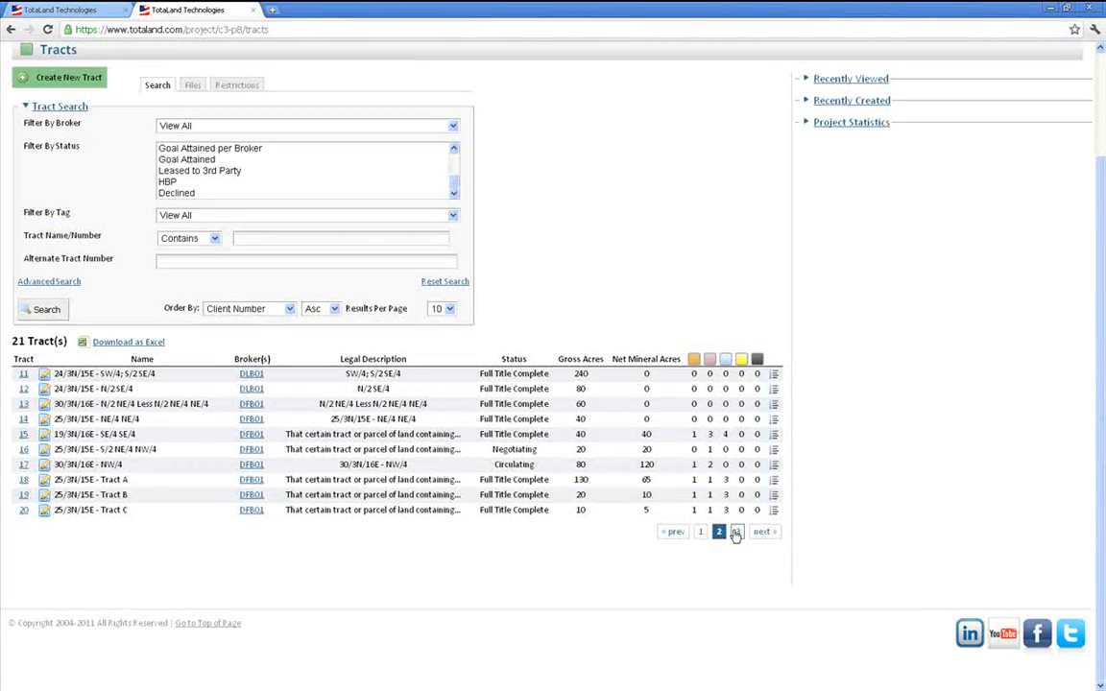
pyautogui.click(736, 532)
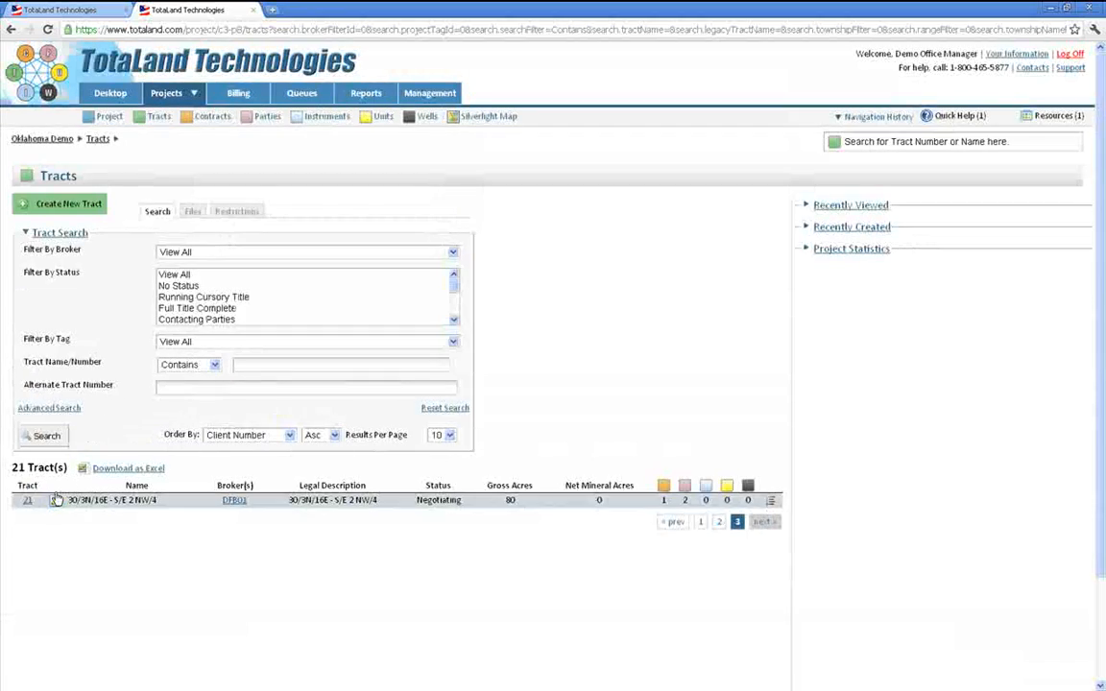
pyautogui.click(27, 500)
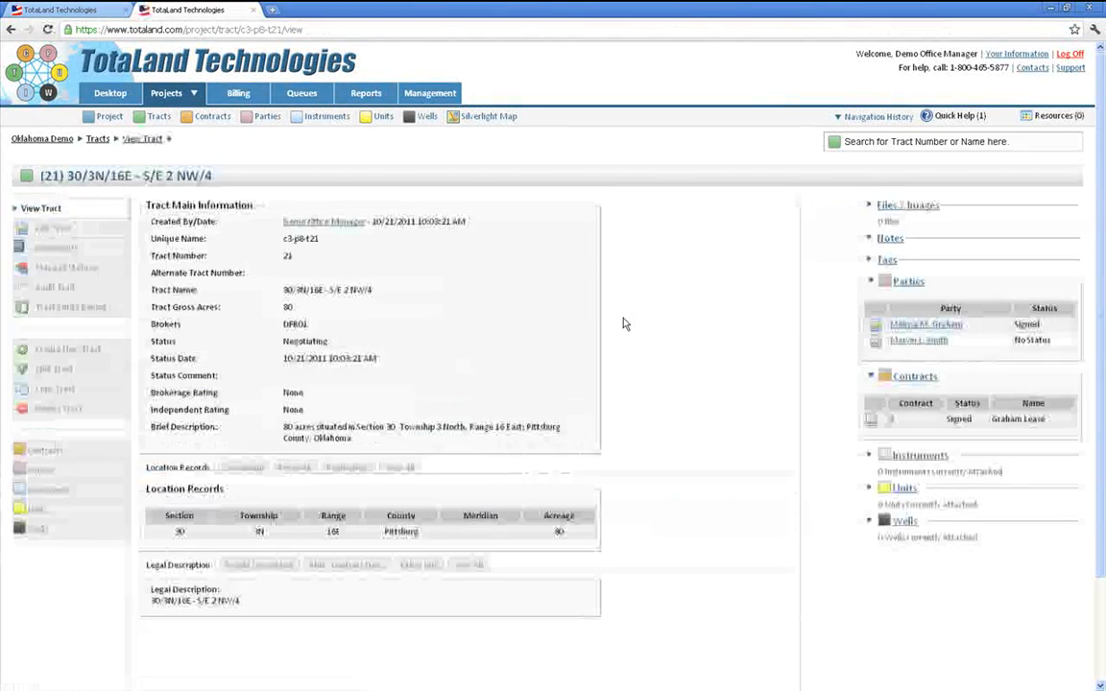
pyautogui.scroll(-3, 619, 319)
pyautogui.click(236, 342)
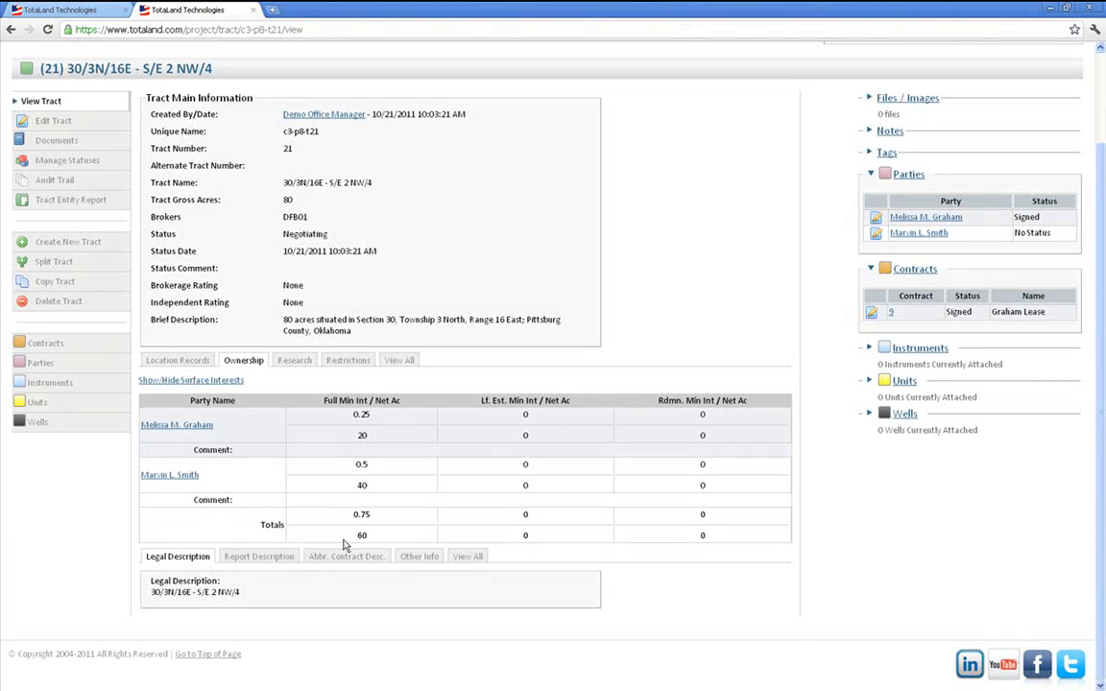
pyautogui.scroll(2, 413, 447)
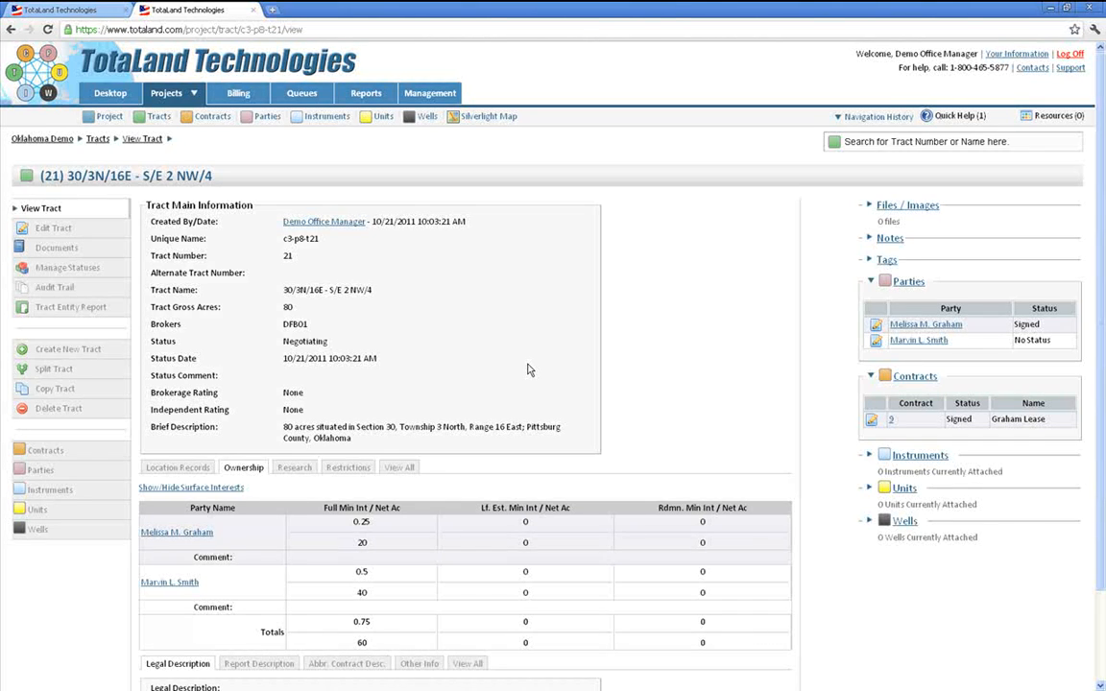
# Open the Copy Tract form for tract 21 and review its name, acreage, status, location and legal description fields.
pyautogui.click(100, 141)
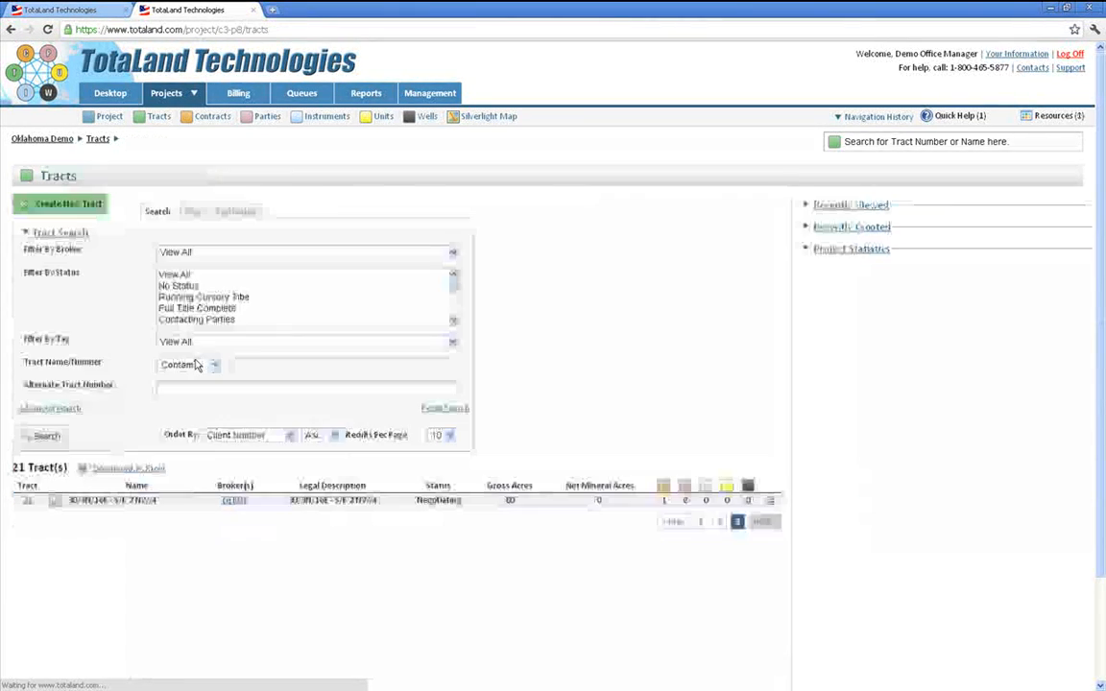
pyautogui.click(29, 503)
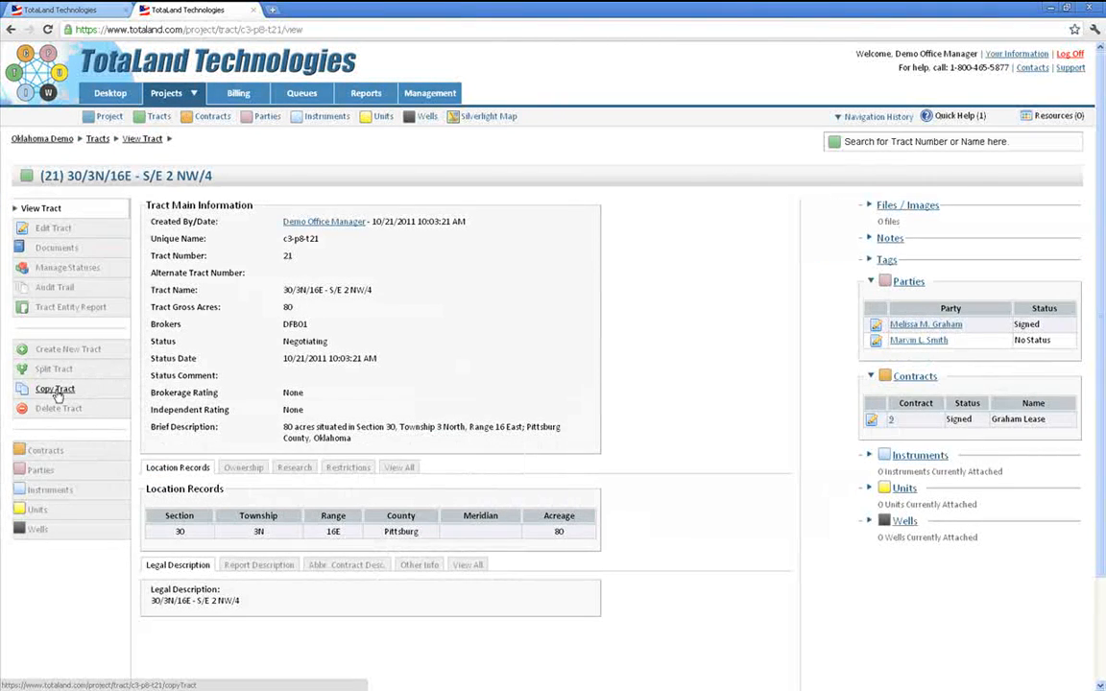
pyautogui.click(56, 390)
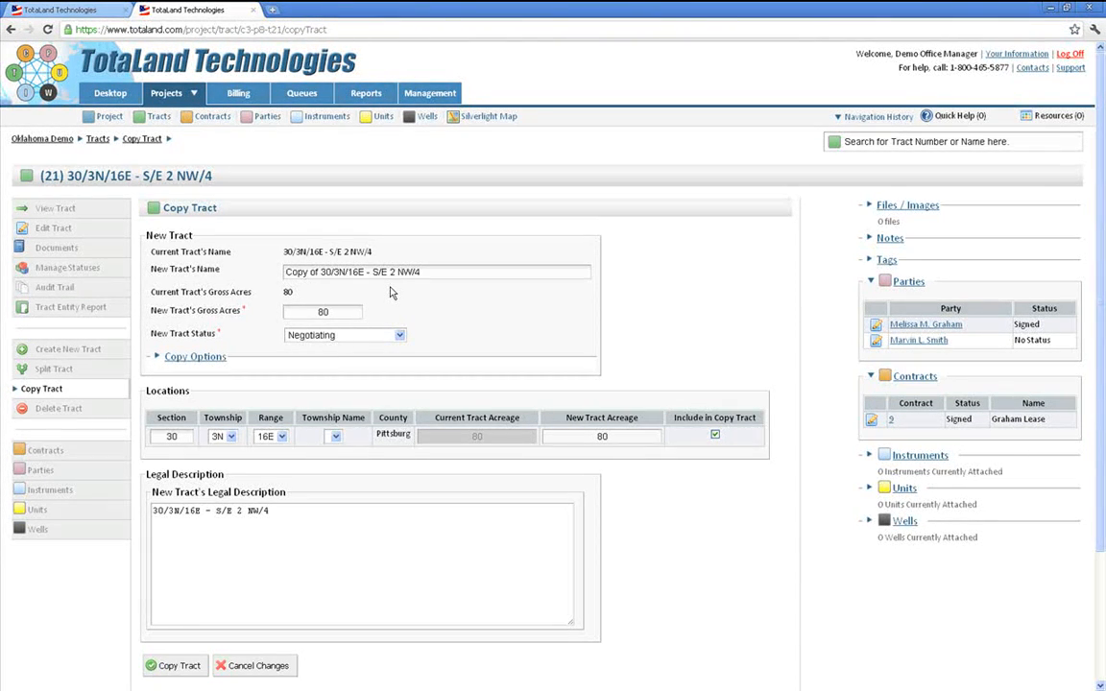
pyautogui.scroll(-2, 391, 293)
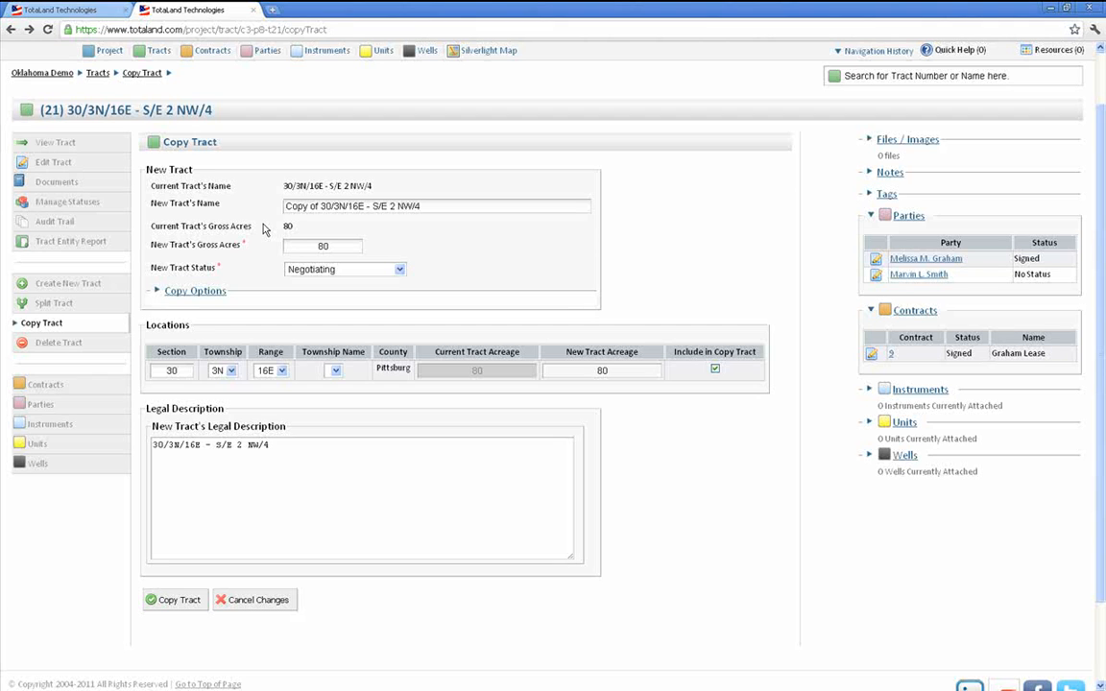
# Import parties with their ownership into tract 21 from other tracts, including tract 2 (24/3N/15E - W/2 NE/4).
pyautogui.click(43, 406)
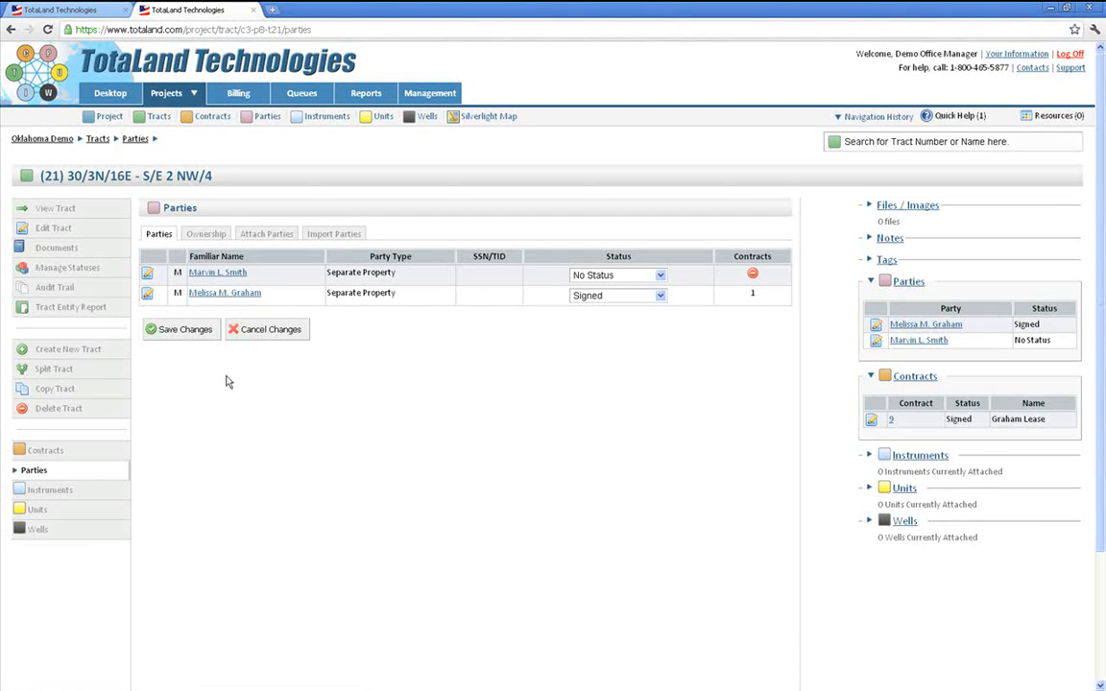
pyautogui.click(327, 233)
pyautogui.scroll(-1, 361, 380)
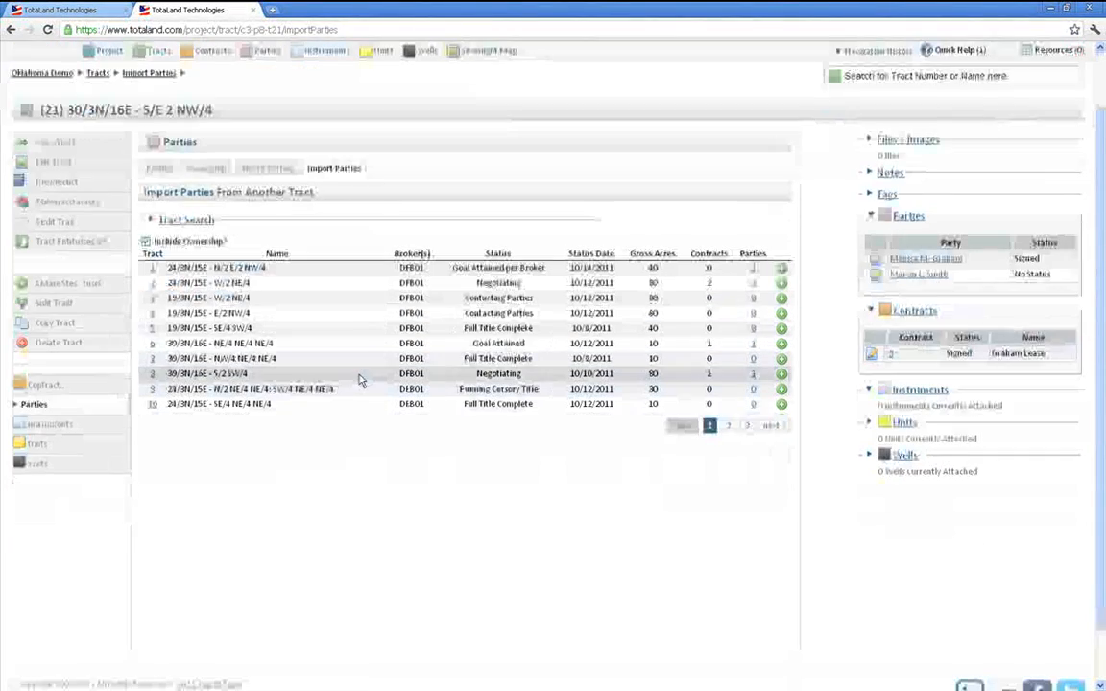
pyautogui.click(782, 373)
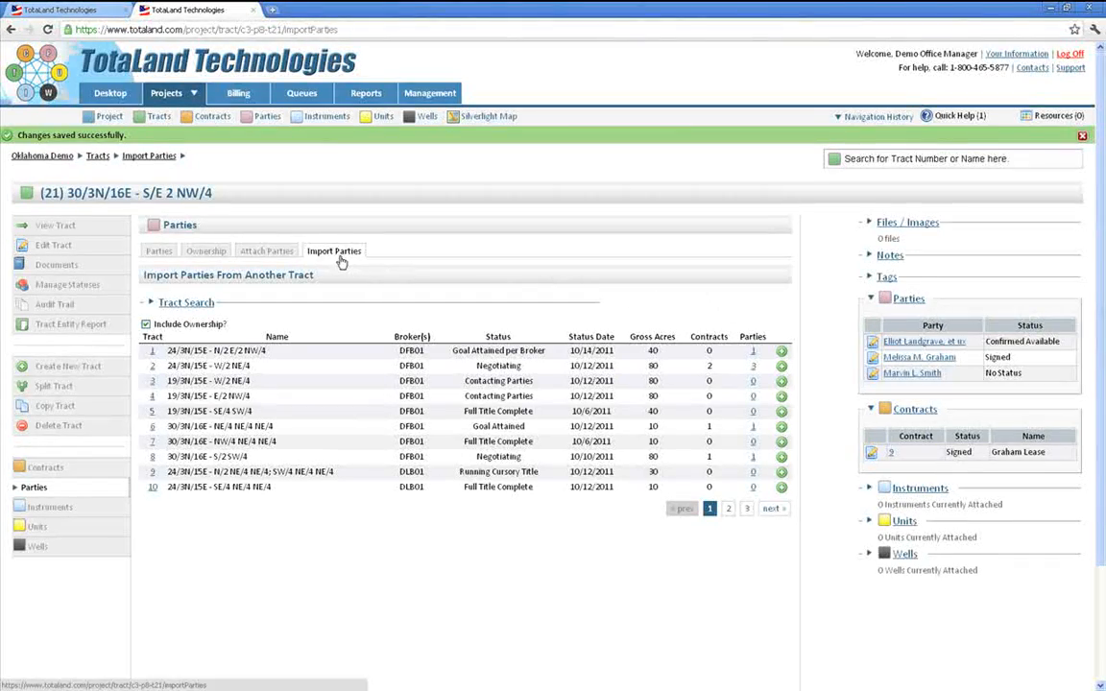
pyautogui.scroll(-1, 350, 264)
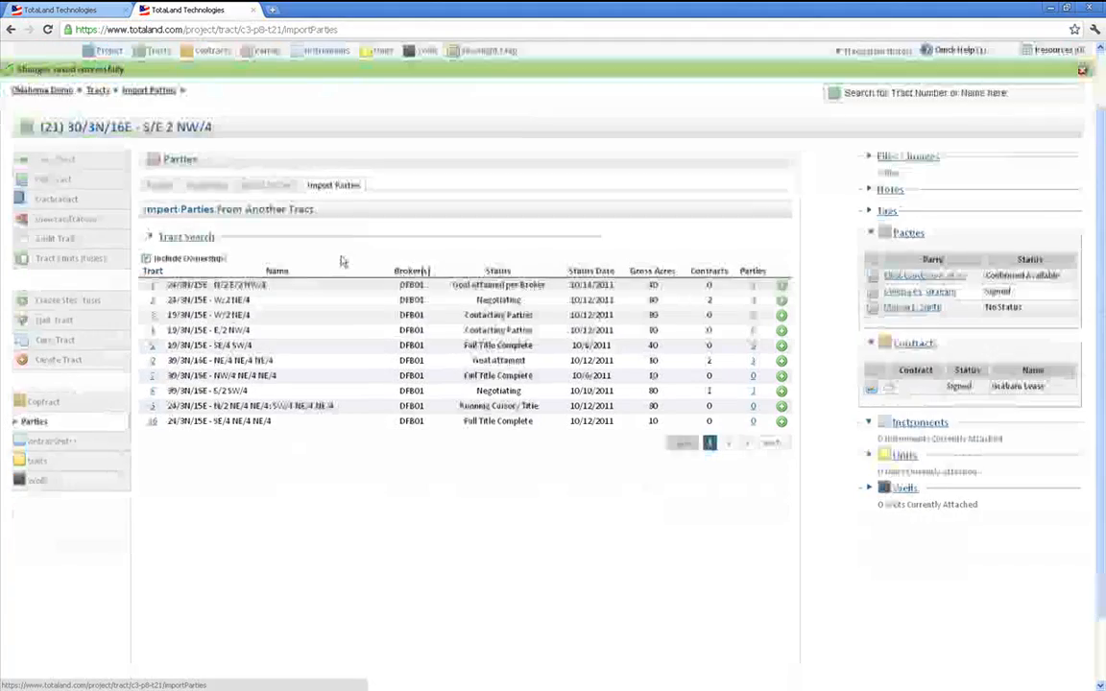
pyautogui.click(782, 300)
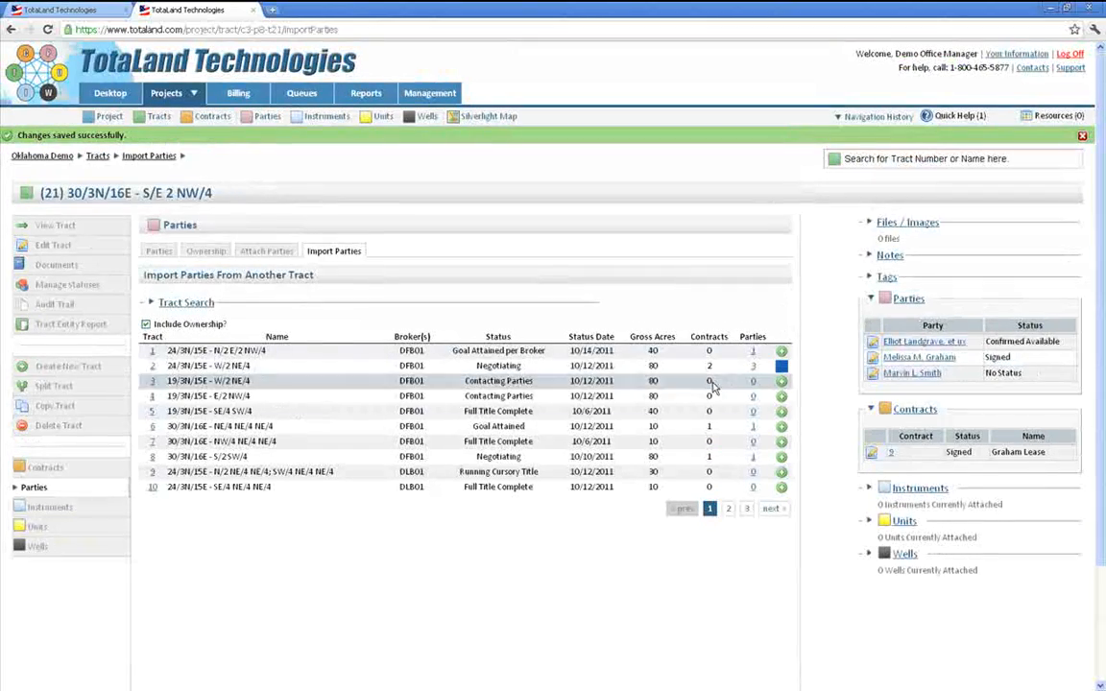
# Examine the mineral interests, net acreages and target differences in tract 21's party ownership.
pyautogui.click(209, 252)
pyautogui.scroll(-2, 470, 293)
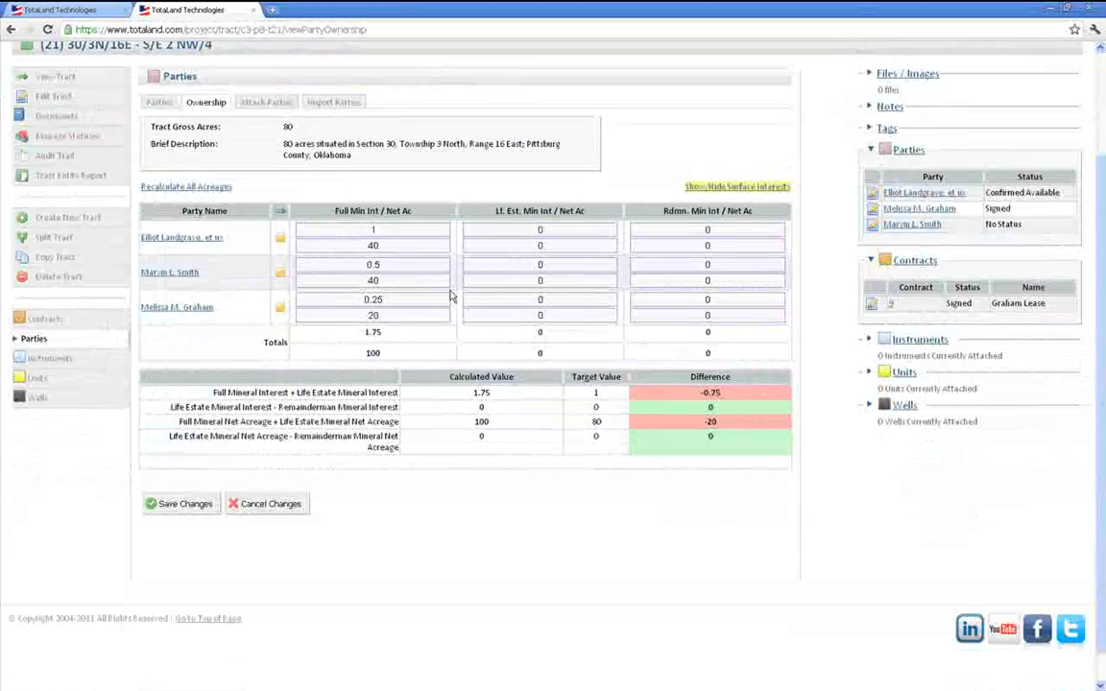
# Import parties with their ownership into tract 21 from further tracts, including tract 8 (30/3N/16E - S/2 SW/4), and check the ownership figures.
pyautogui.scroll(2, 230, 317)
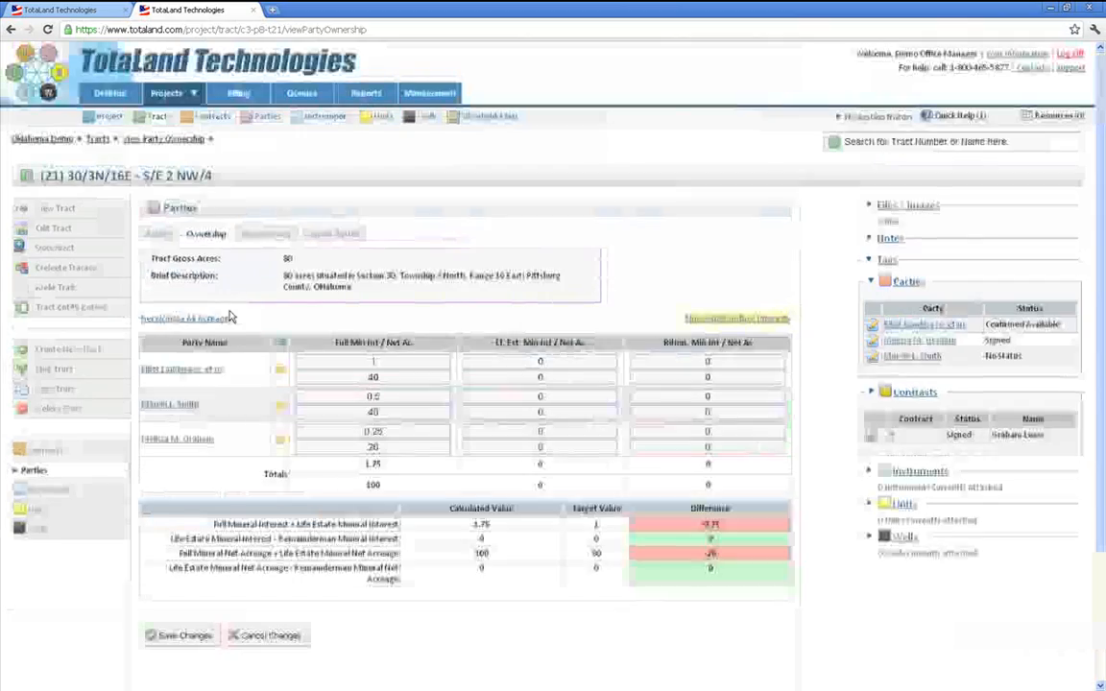
pyautogui.click(320, 241)
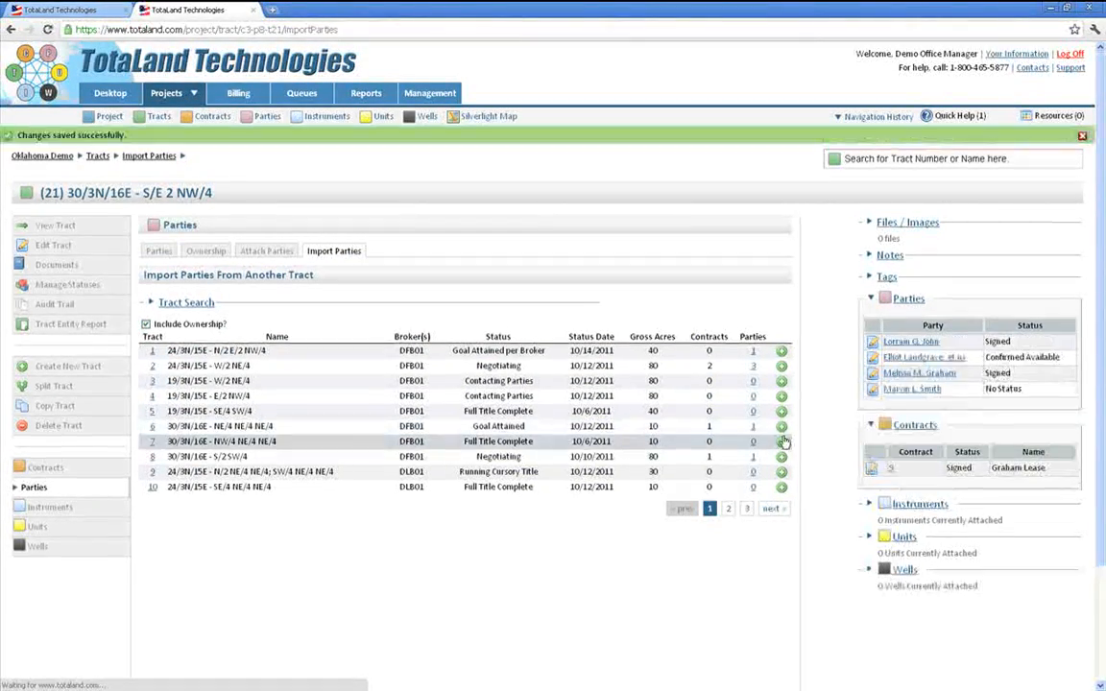
pyautogui.click(783, 458)
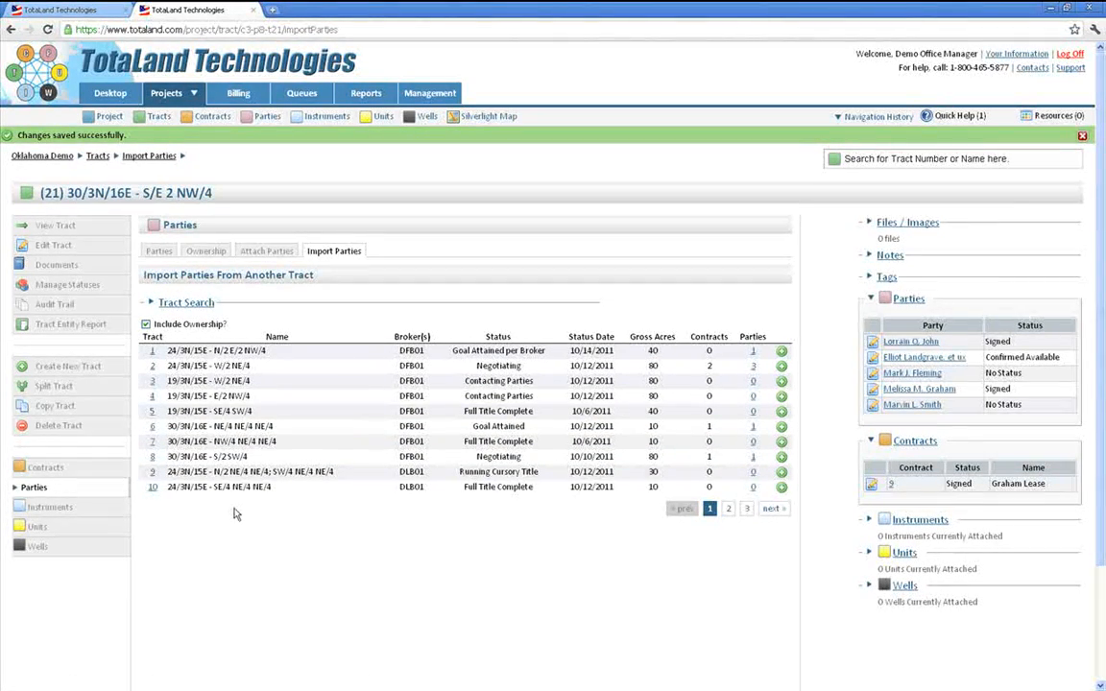
pyautogui.click(208, 254)
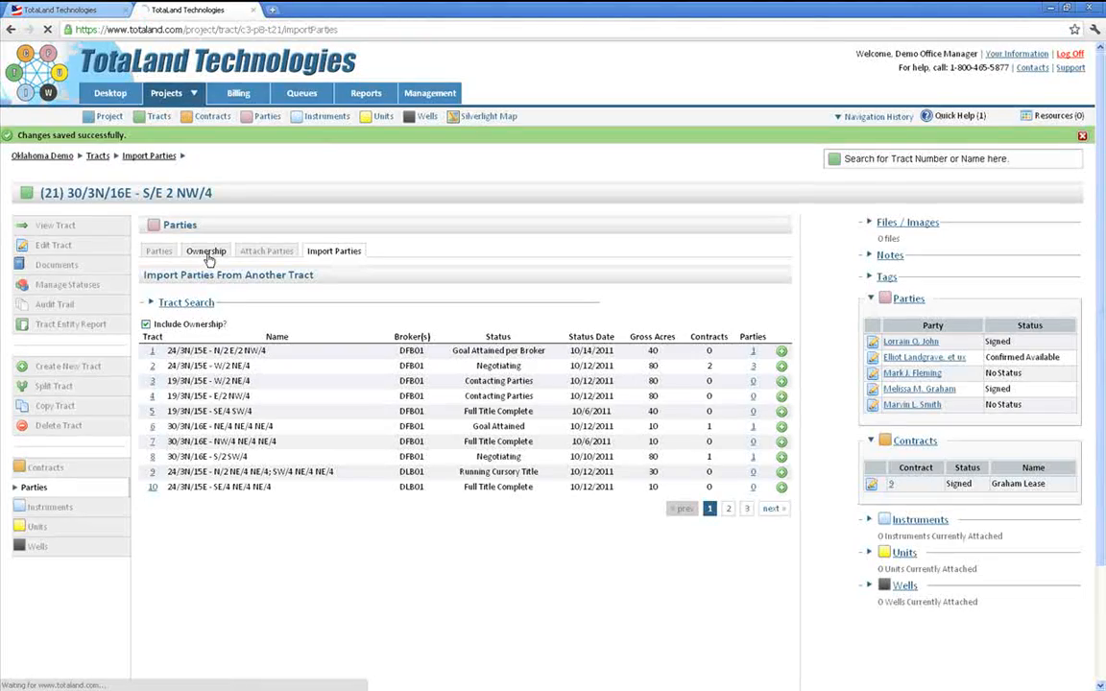
pyautogui.scroll(-1, 217, 259)
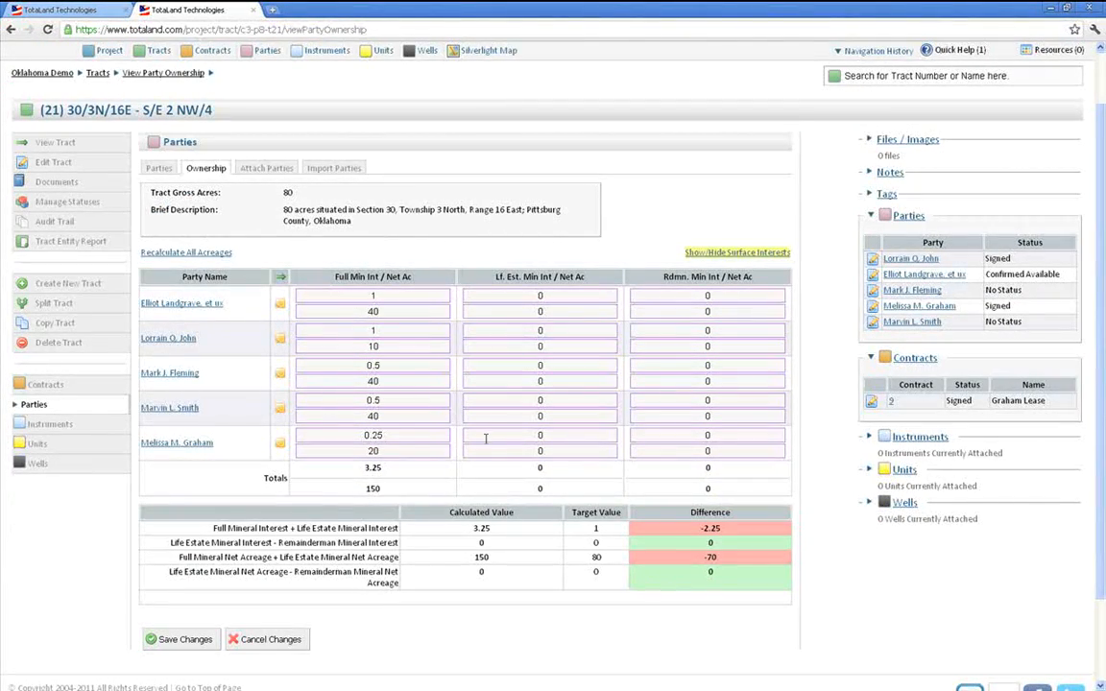
pyautogui.scroll(1, 392, 434)
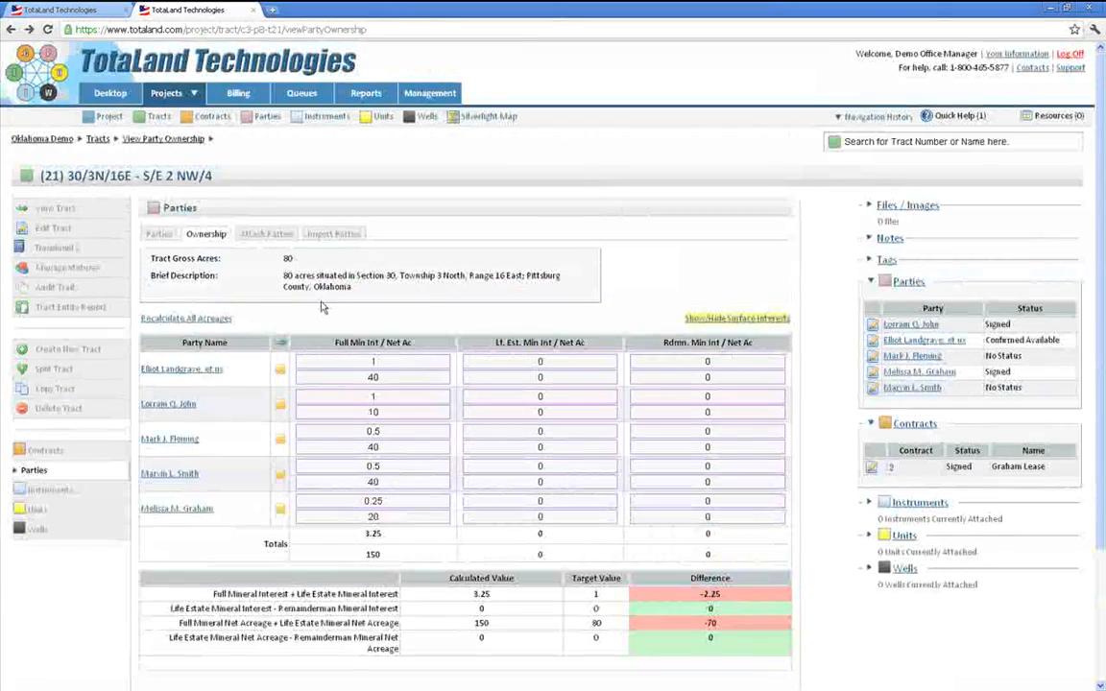
# Open contract 10 from the project's contract list for editing and go to the virtual tracts among its tracts.
pyautogui.click(213, 117)
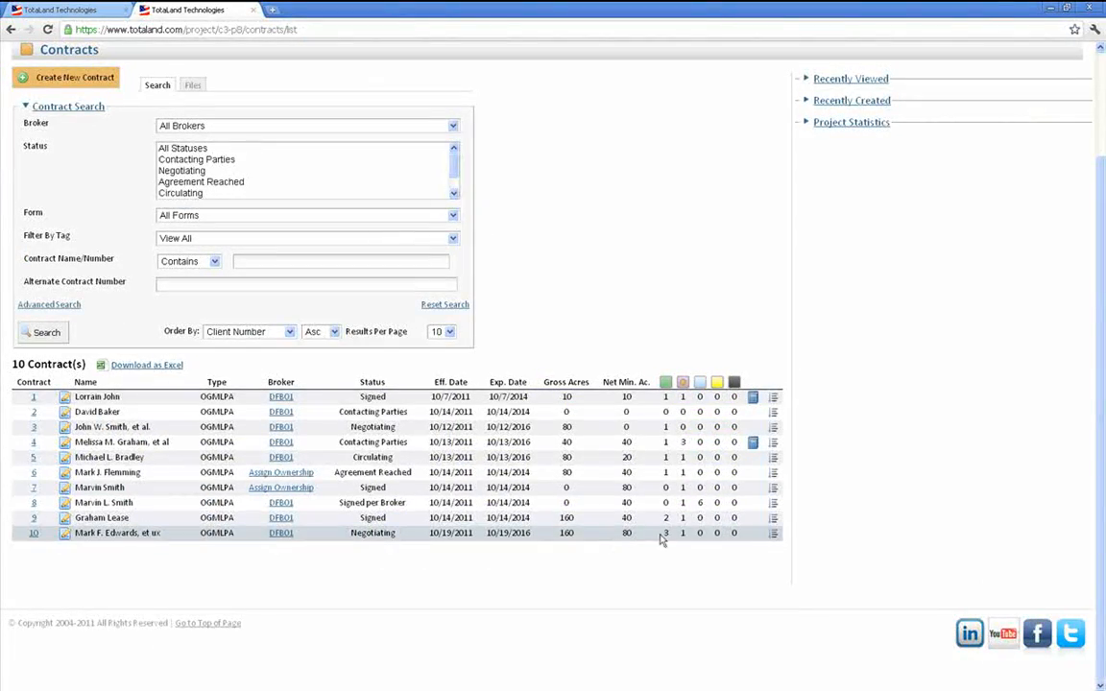
pyautogui.click(63, 537)
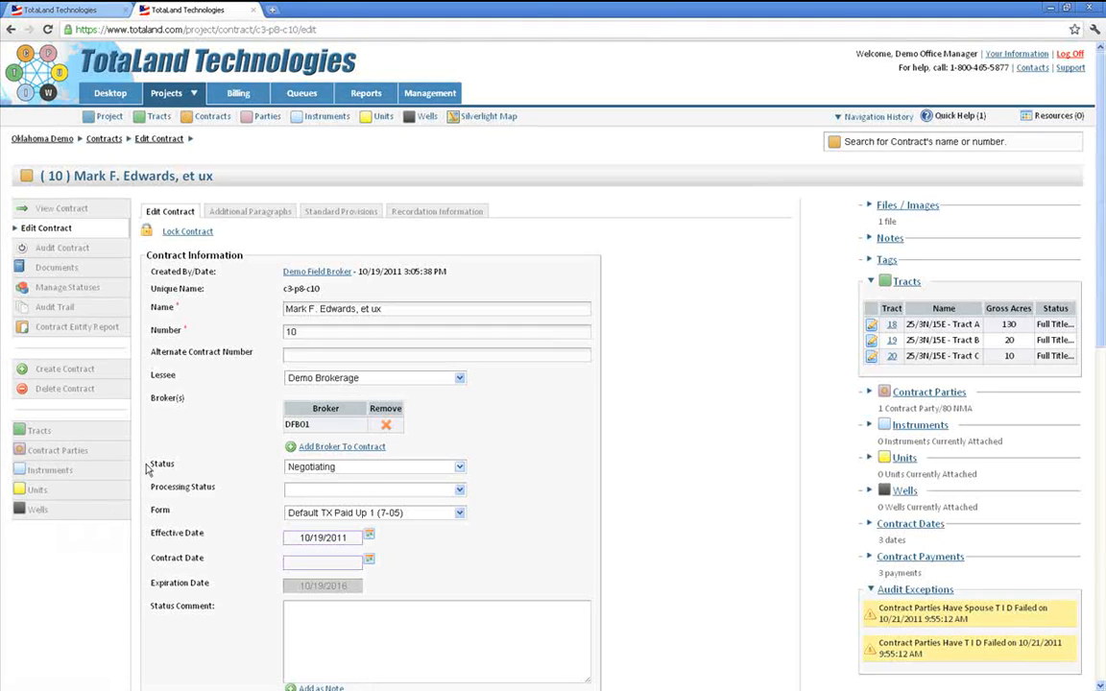
pyautogui.click(50, 433)
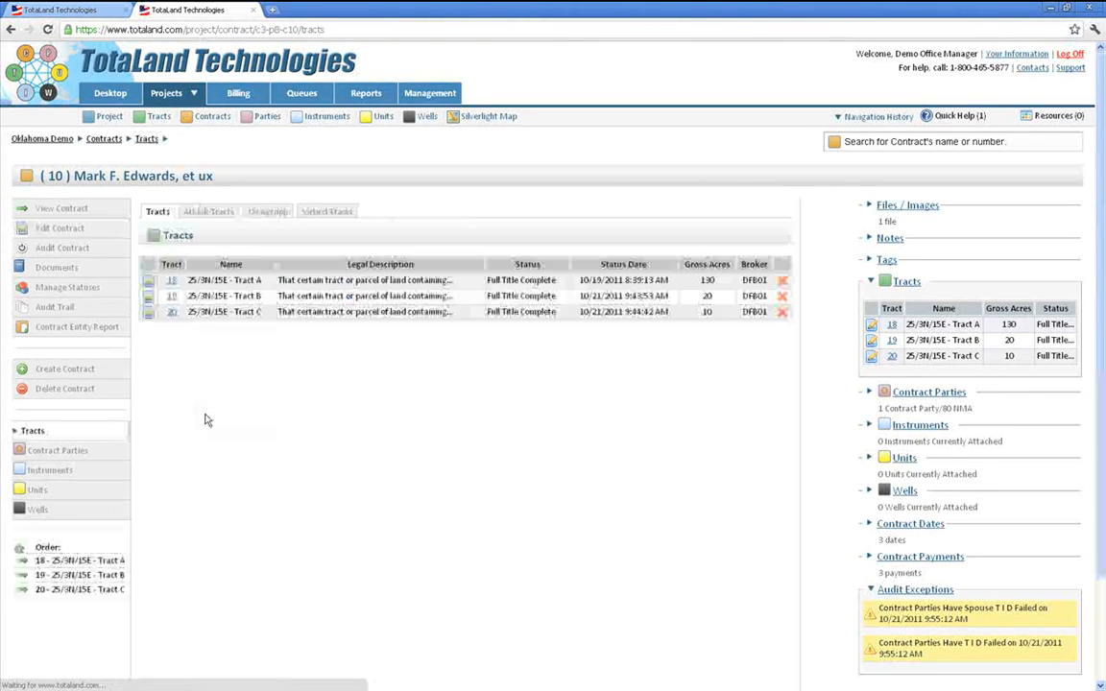
pyautogui.click(336, 213)
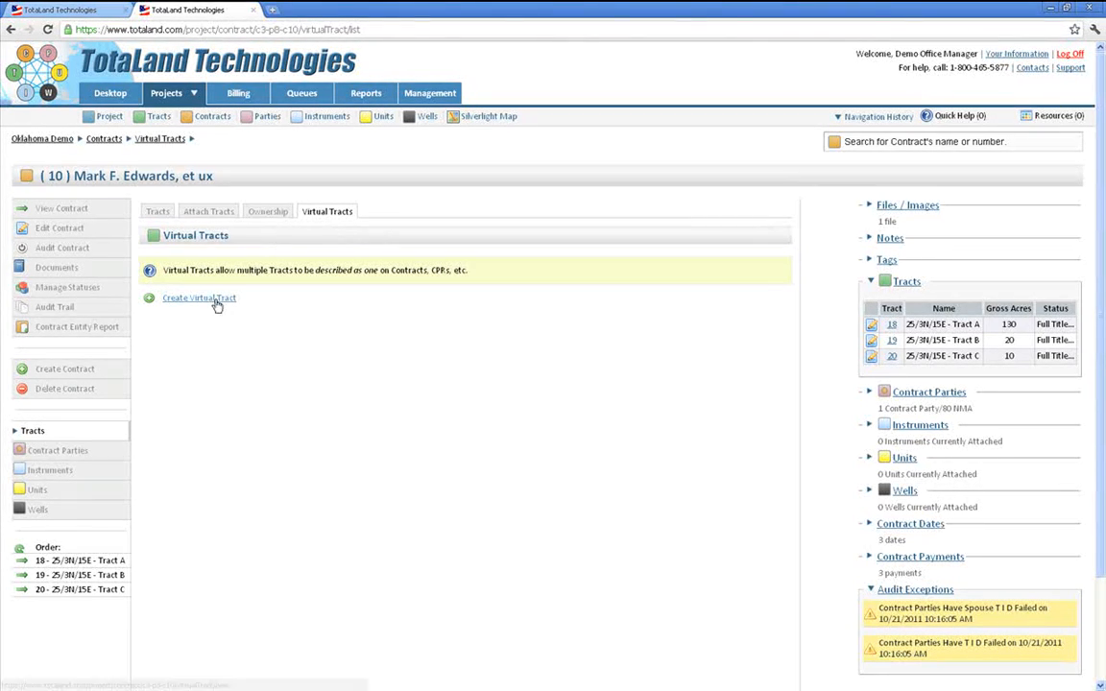
# Create virtual tract 18 combining tracts 18, 19 and 20, with tract 18 as lead and the legal description "SE/4 - Glenn Dale Plantation".
pyautogui.click(218, 299)
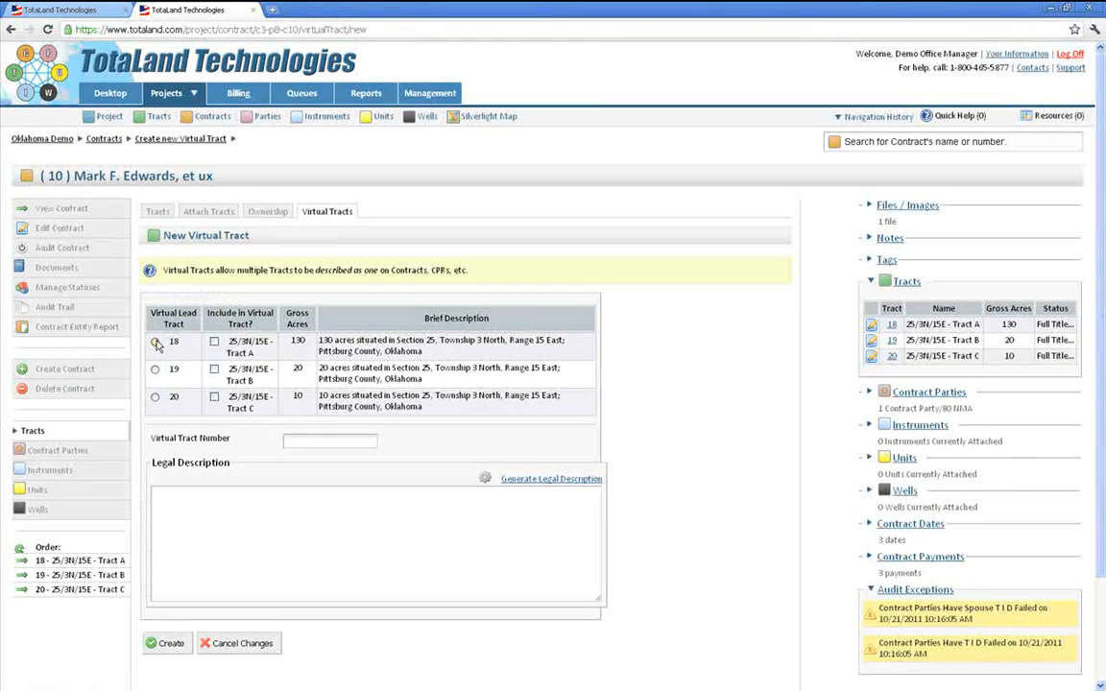
pyautogui.click(215, 396)
pyautogui.click(224, 513)
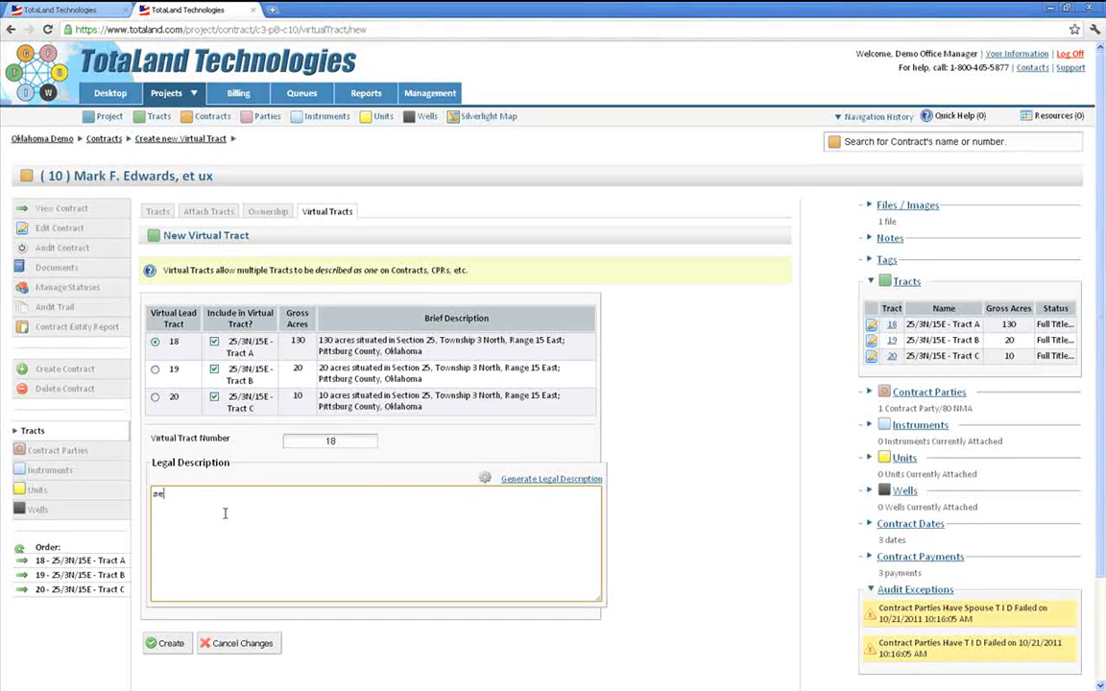
pyautogui.press('BackSpace')
pyautogui.write('SE/4')
pyautogui.write(' - ')
pyautogui.write('Ge')
pyautogui.write('enn')
pyautogui.write(' Dale')
pyautogui.write(' Plantation')
pyautogui.click(175, 644)
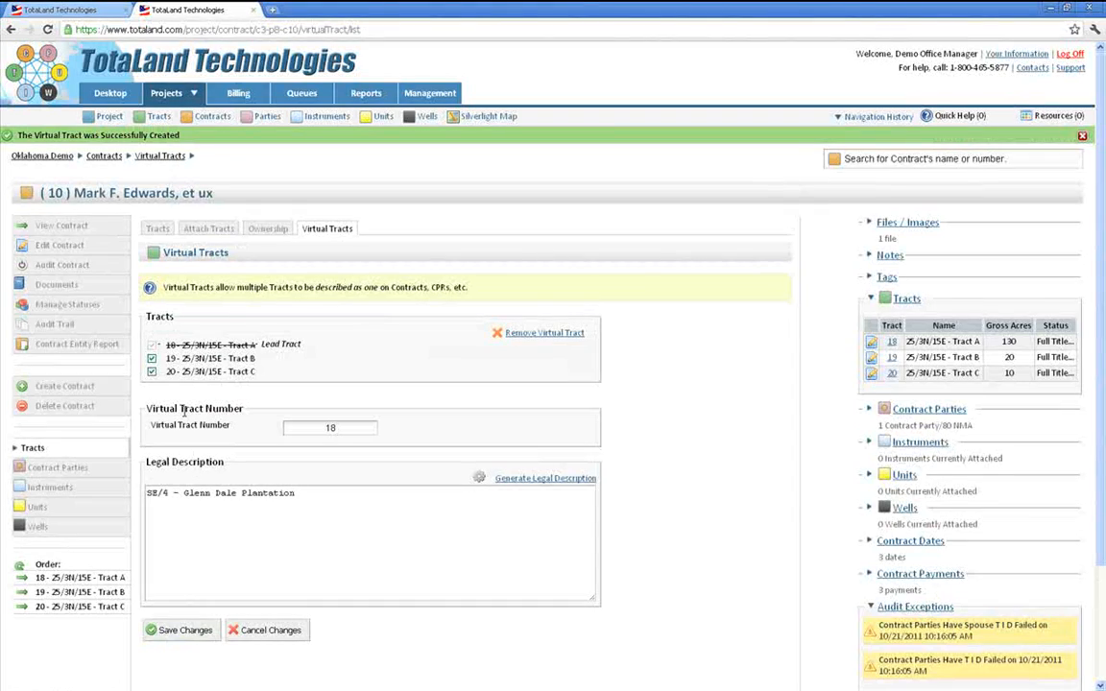
# Request the contract document for contract 10 and open the generated PDF.
pyautogui.click(67, 285)
pyautogui.click(202, 305)
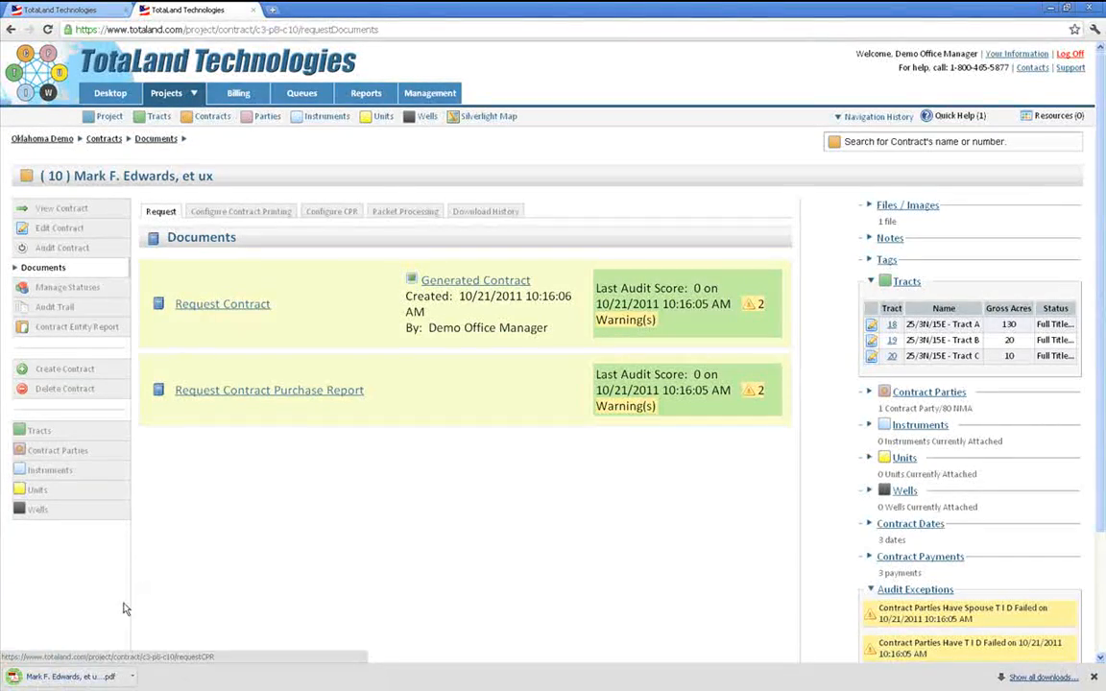
pyautogui.click(62, 676)
# Examine the land description and the deemed acreage in the generated lease, then close the document.
pyautogui.scroll(-5, 502, 408)
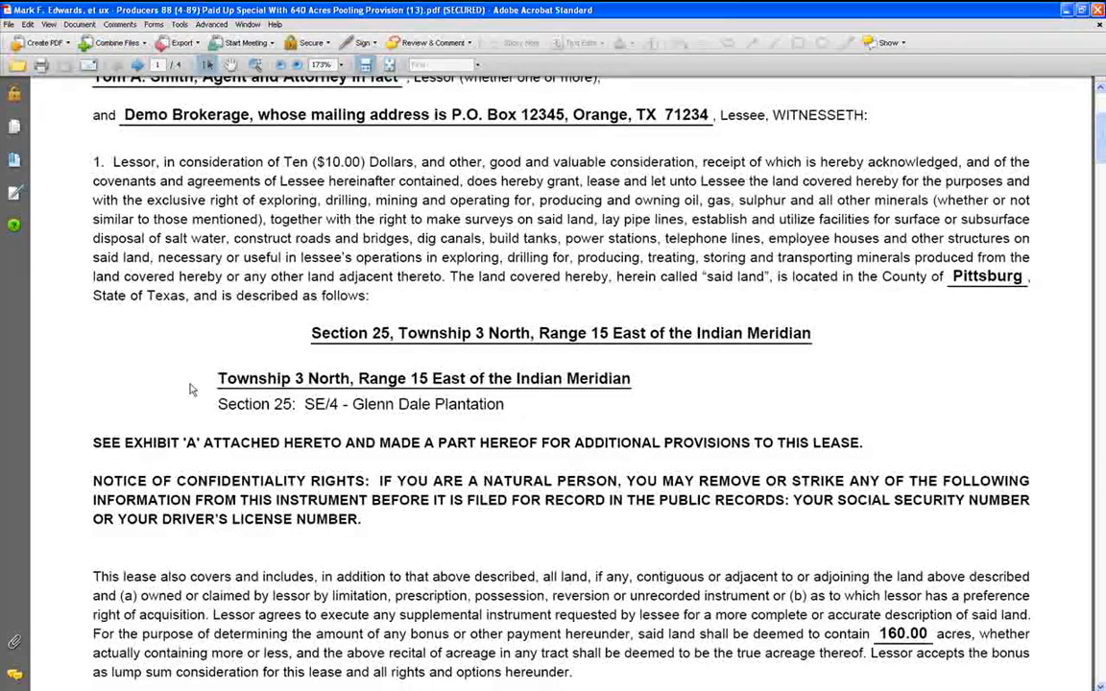
pyautogui.moveTo(215, 368); pyautogui.dragTo(541, 417)
pyautogui.scroll(-6, 541, 418)
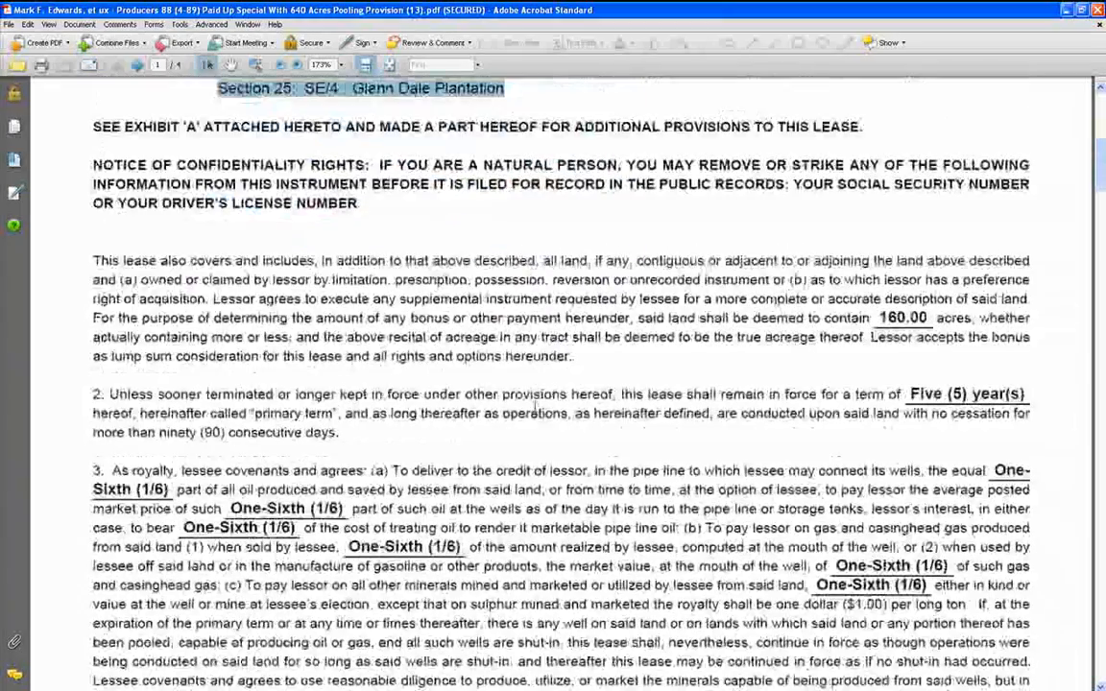
pyautogui.moveTo(877, 318); pyautogui.dragTo(934, 318)
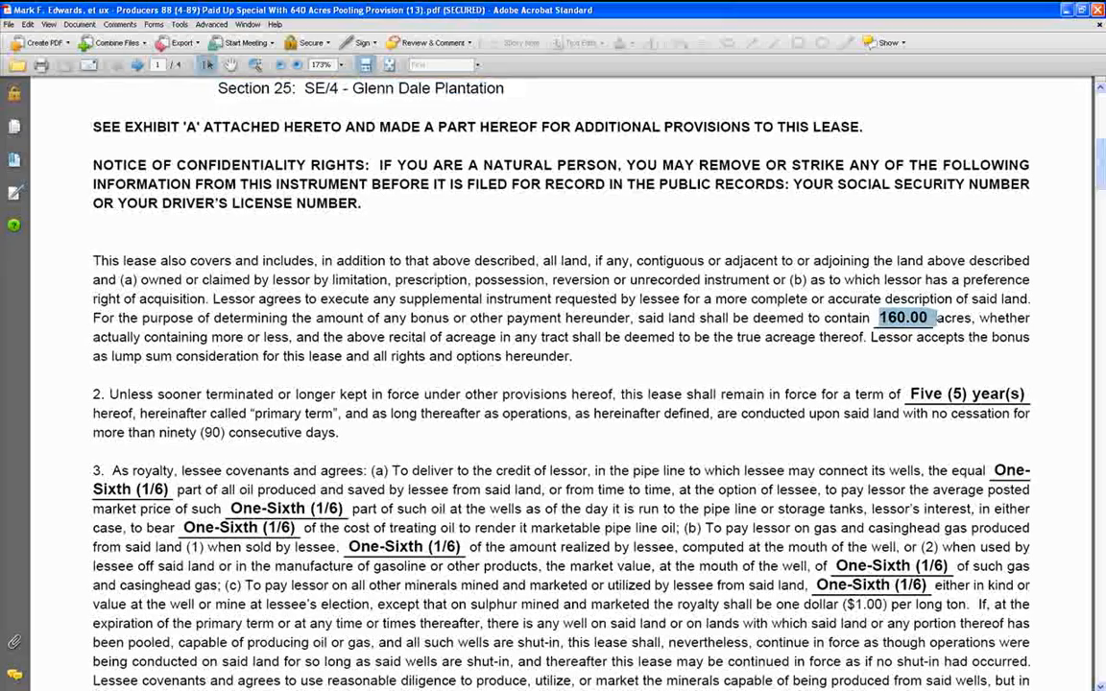
pyautogui.scroll(10, 705, 356)
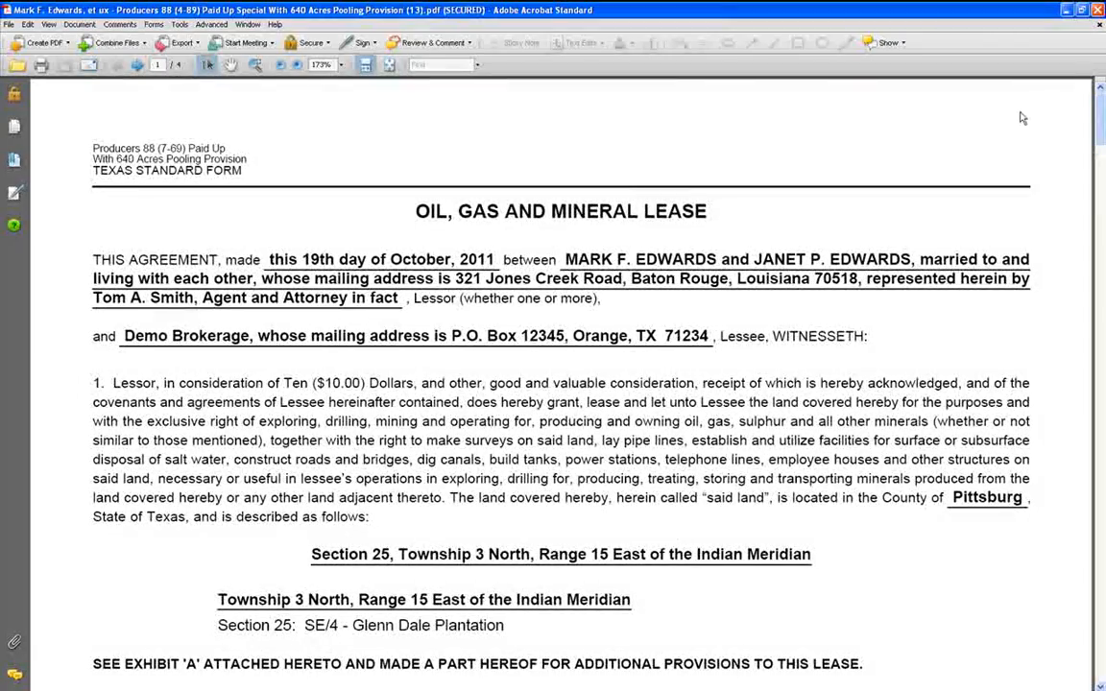
pyautogui.click(1099, 25)
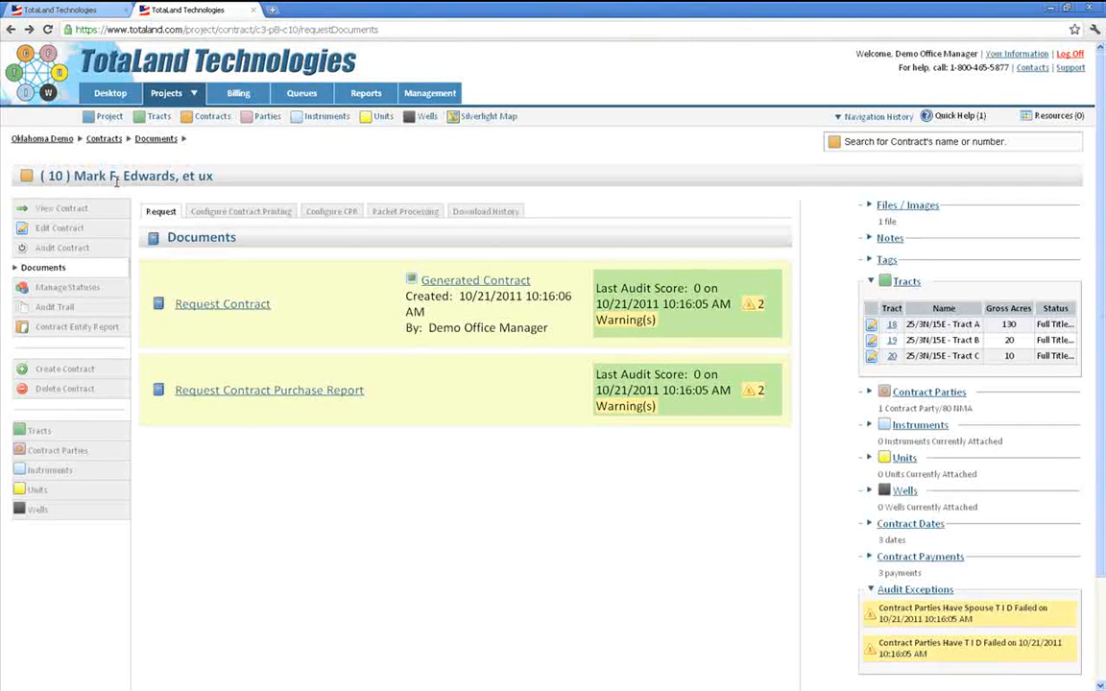
# List all tracts available to attach to contract 10, without any name or number filter.
pyautogui.click(40, 433)
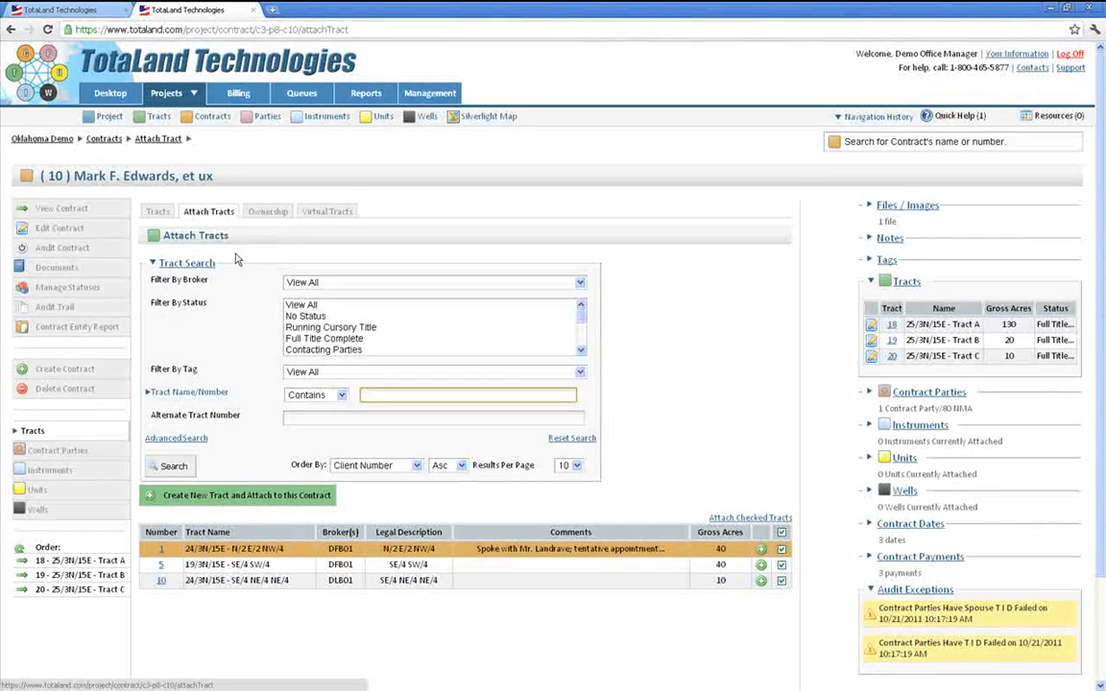
pyautogui.click(169, 467)
pyautogui.scroll(-3, 235, 374)
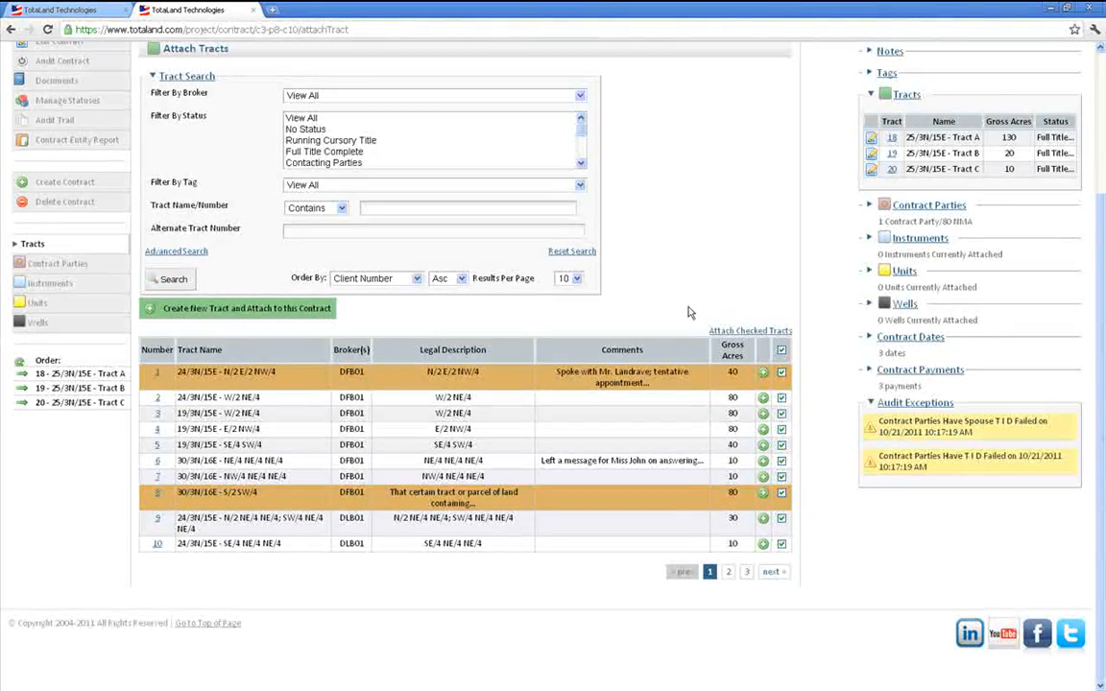
pyautogui.scroll(3, 662, 314)
# Search the tracts available for contract 10 by the name/number pattern 1*5*8.
pyautogui.click(469, 340)
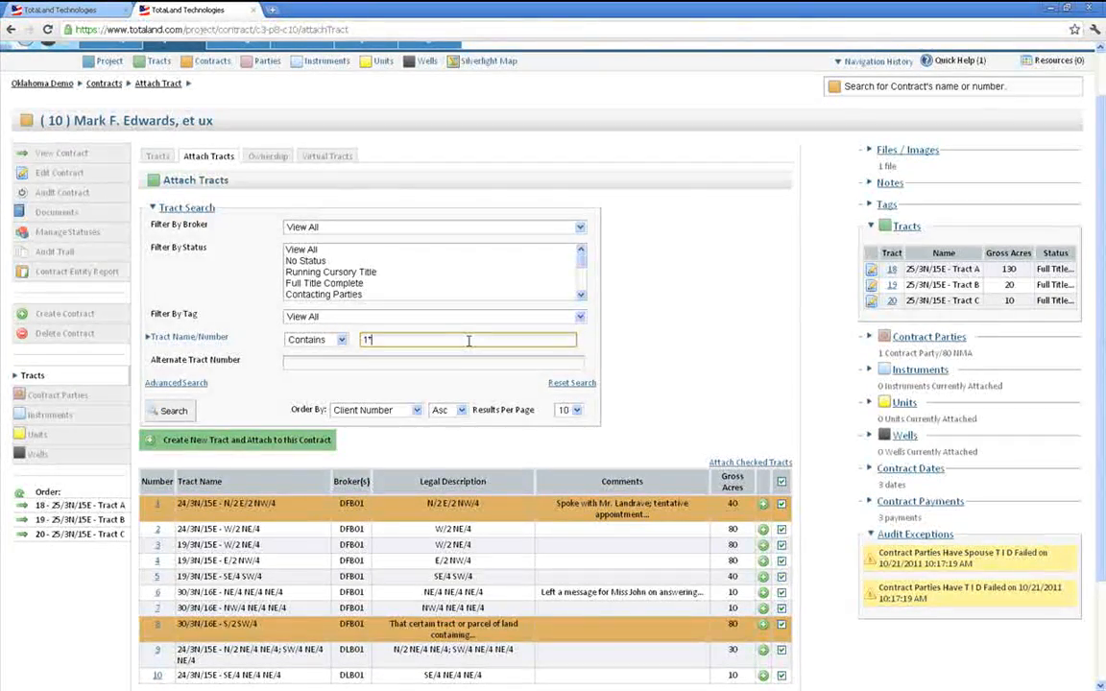
pyautogui.write('5')
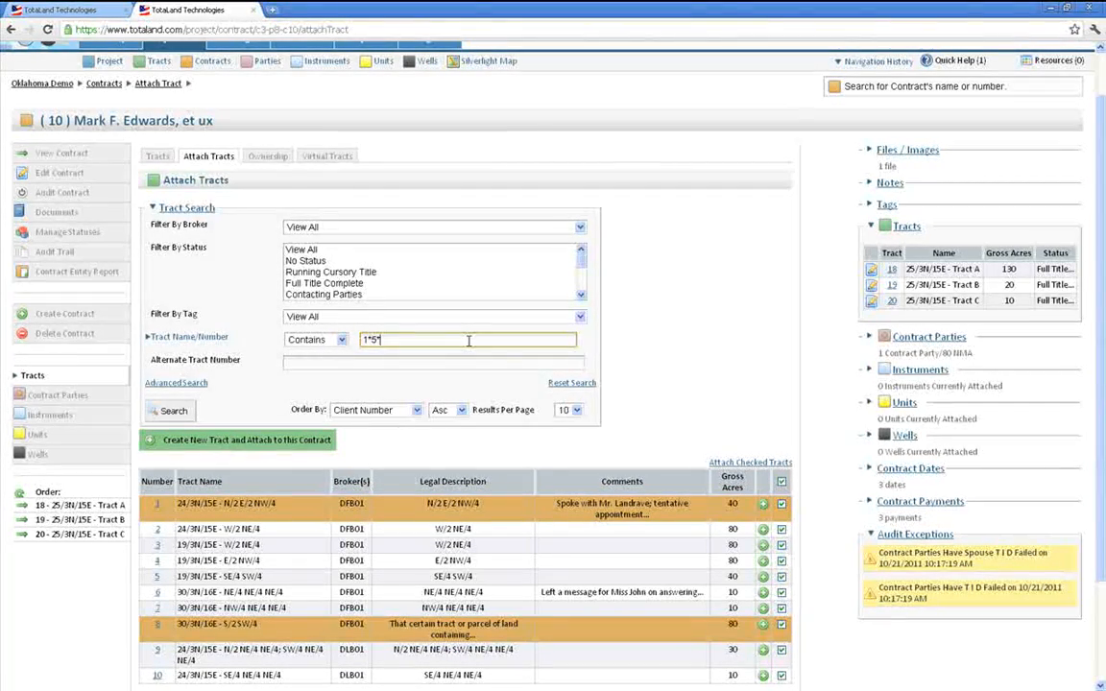
pyautogui.write('*8')
pyautogui.press('Return')
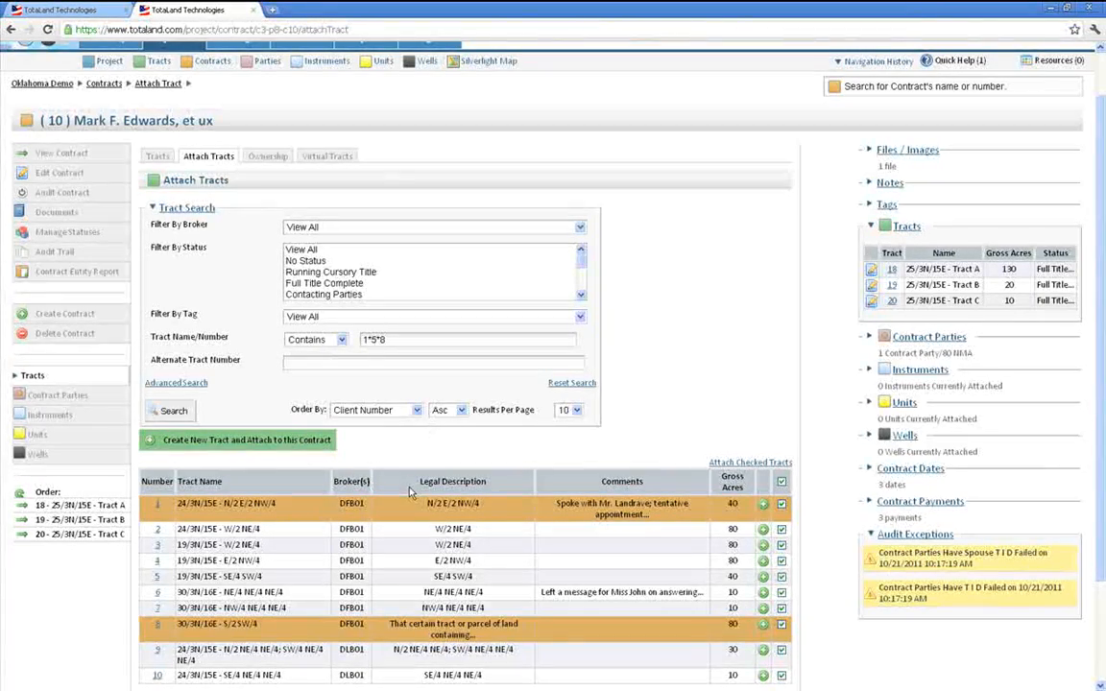
pyautogui.scroll(-3, 410, 492)
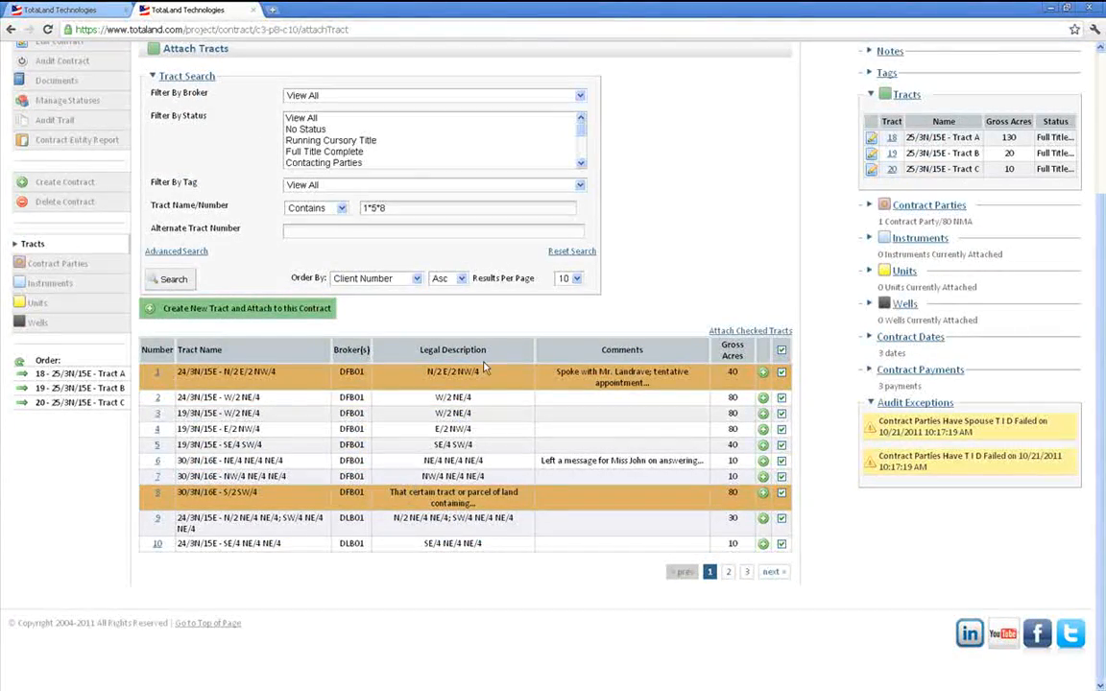
pyautogui.click(173, 280)
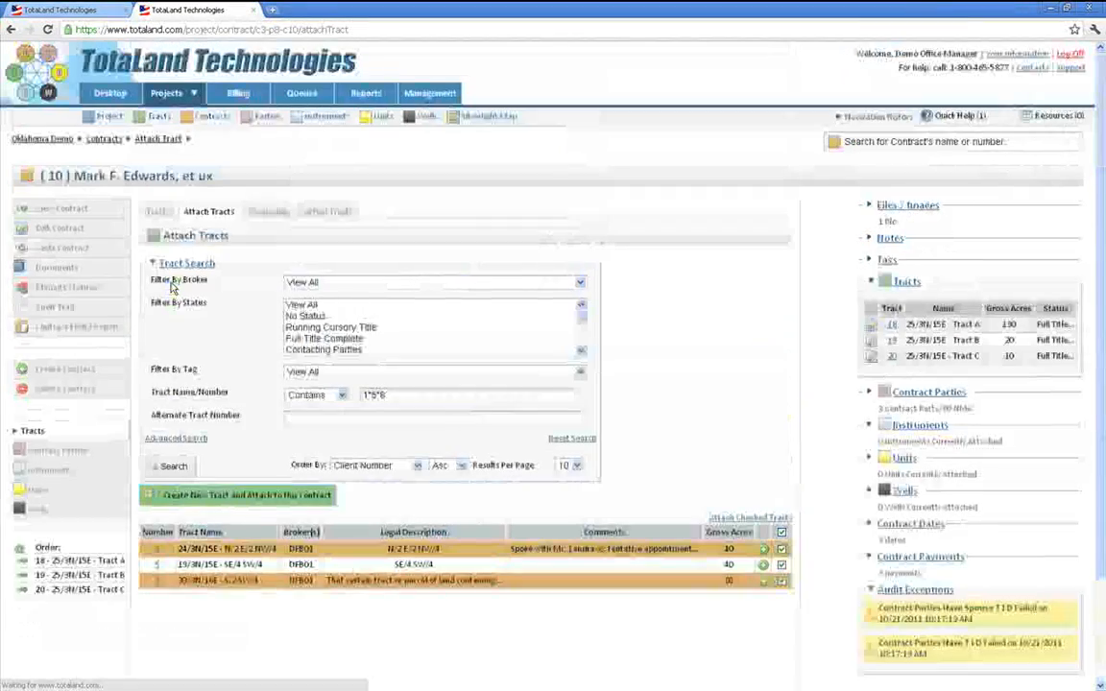
# Attach tracts 1, 5 and 8 to contract 10 and review its list of attached tracts.
pyautogui.click(764, 564)
pyautogui.click(761, 582)
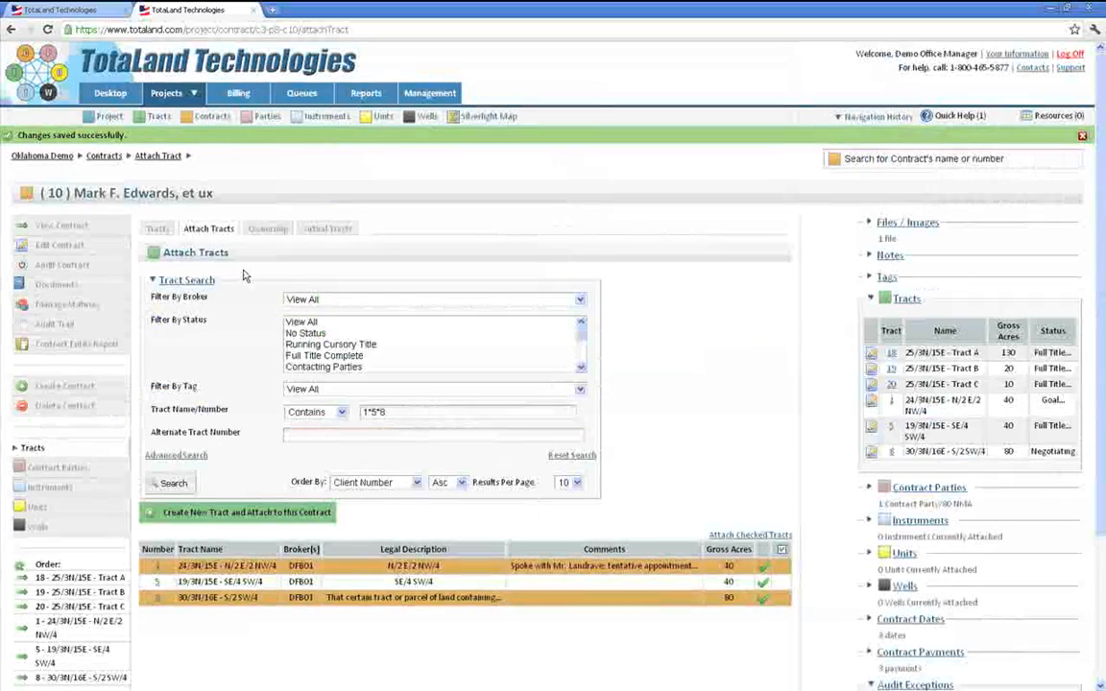
pyautogui.click(157, 229)
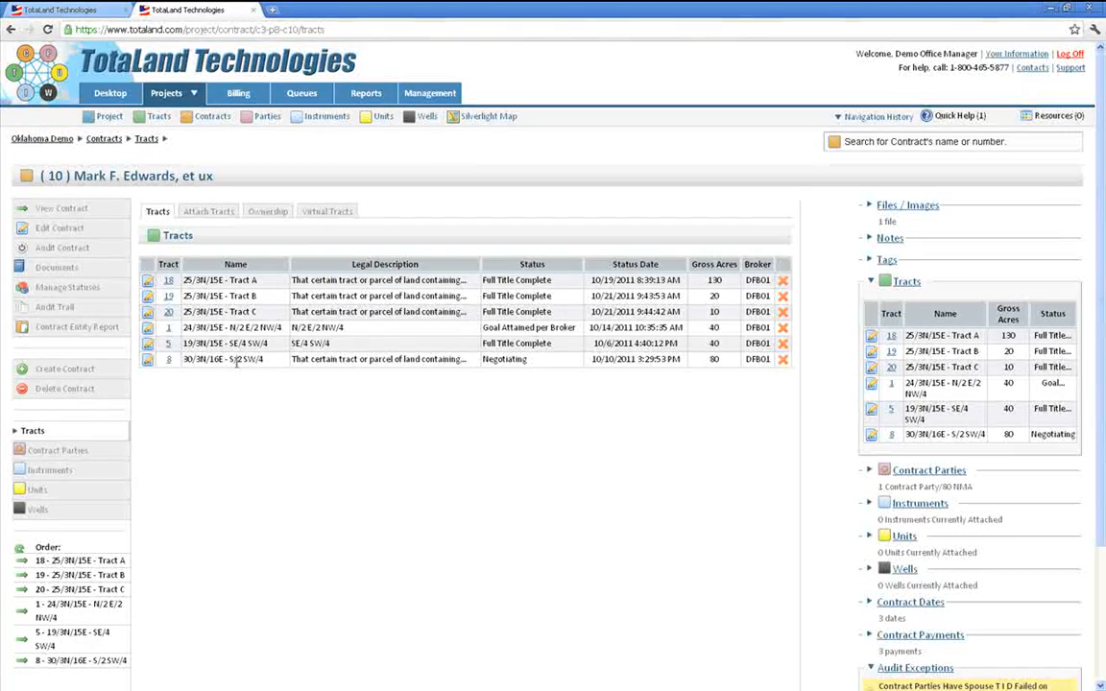
# Generate contract 10's document again and examine the lease's section and township descriptions, including the Glenn Dale Plantation entry.
pyautogui.click(69, 270)
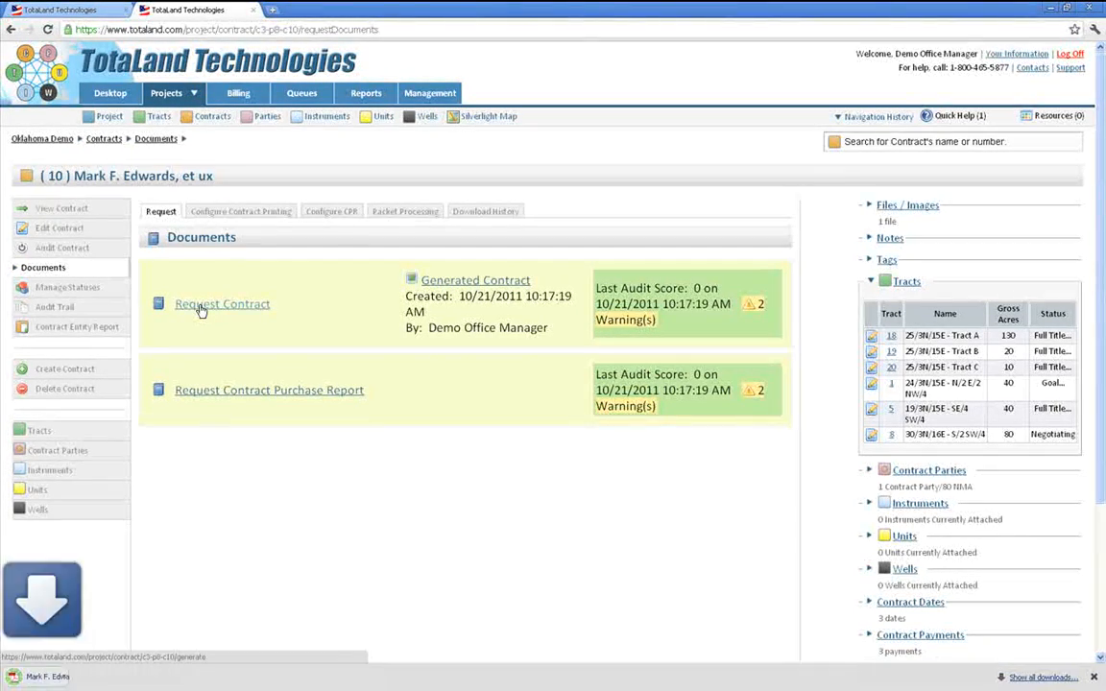
pyautogui.click(106, 677)
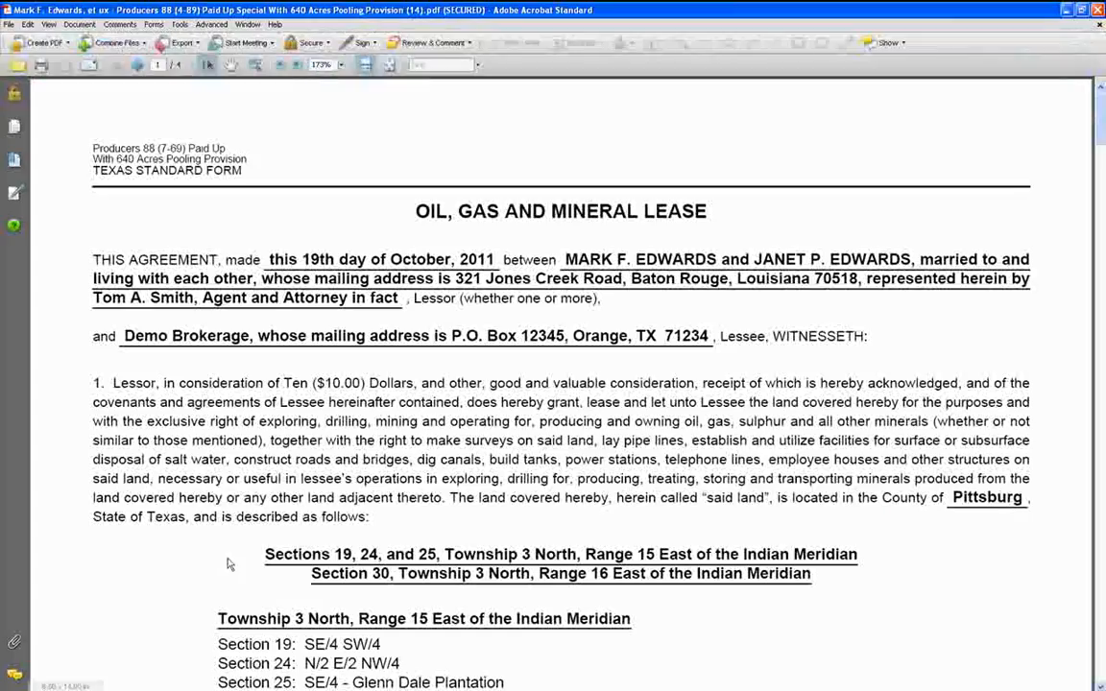
pyautogui.scroll(-3, 357, 432)
pyautogui.scroll(-3, 394, 473)
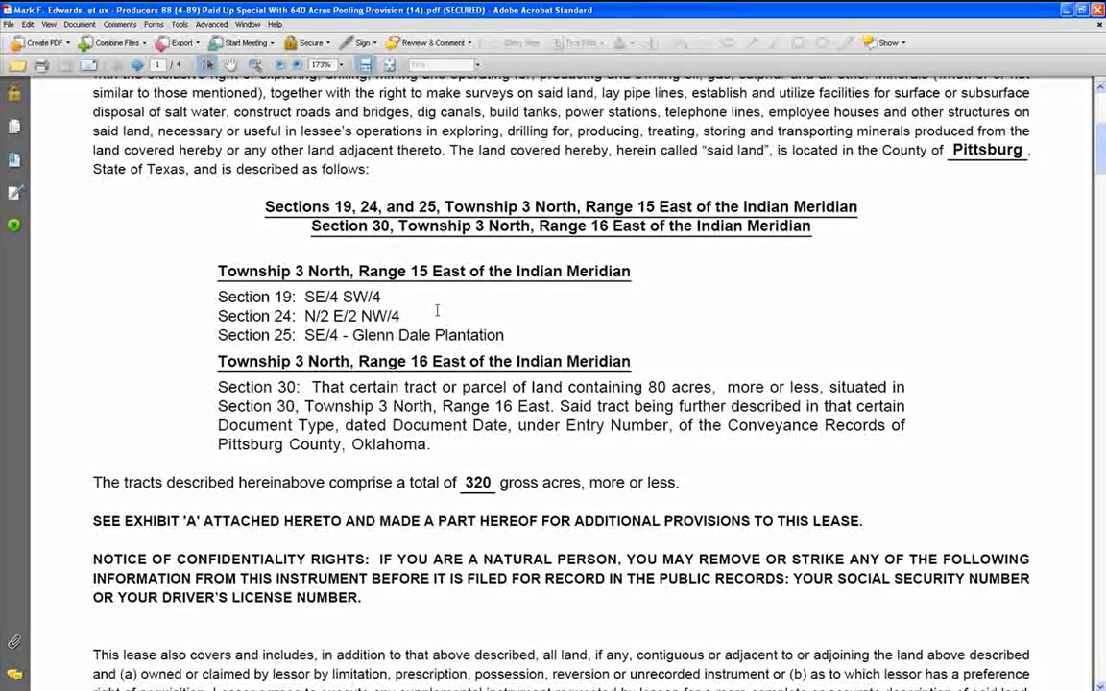
pyautogui.moveTo(353, 334); pyautogui.dragTo(505, 335)
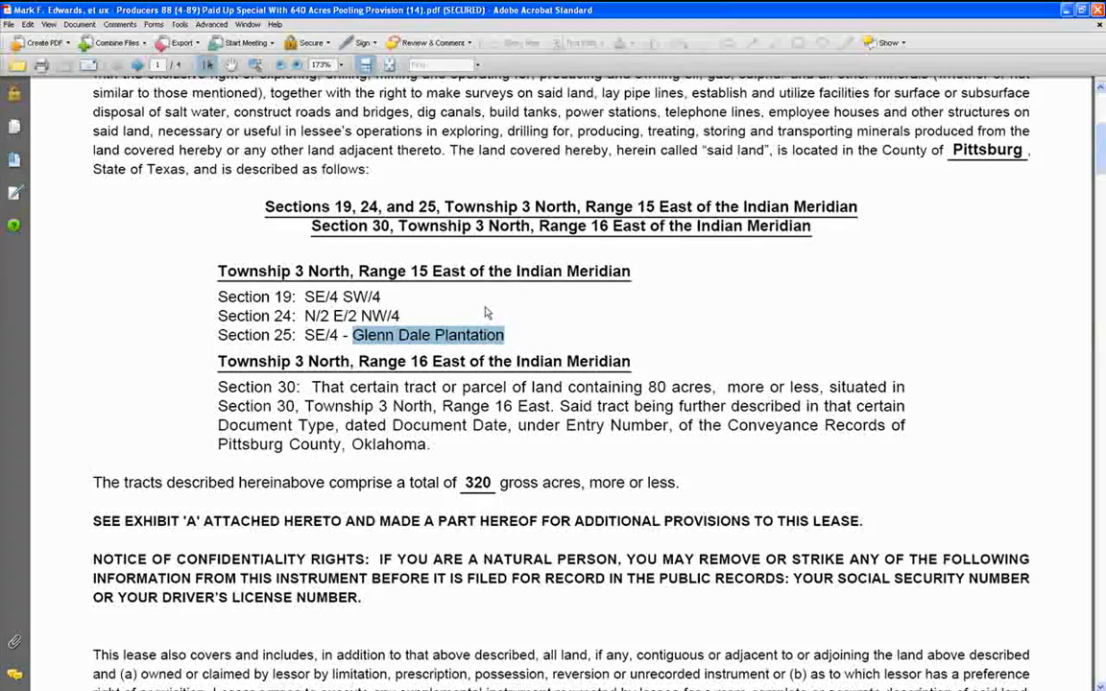
pyautogui.moveTo(275, 296); pyautogui.dragTo(345, 444)
pyautogui.click(631, 271)
pyautogui.scroll(4, 632, 271)
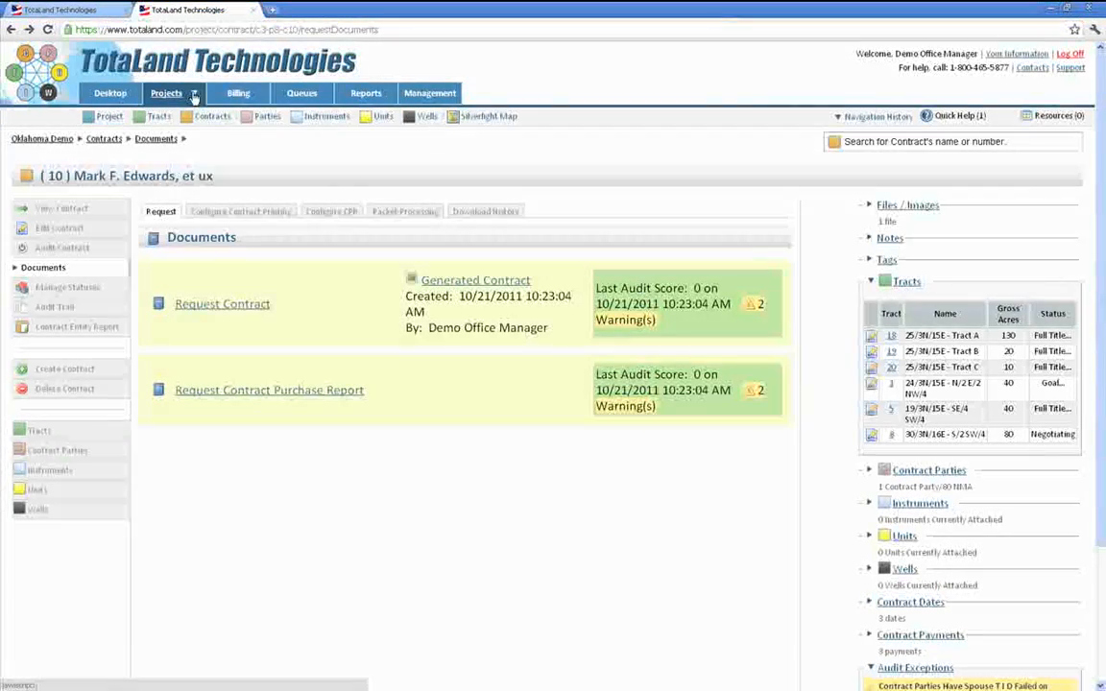
# Switch to the SE Texas 3D project and show its list of abstracts in the Abstract Assembler.
pyautogui.click(193, 97)
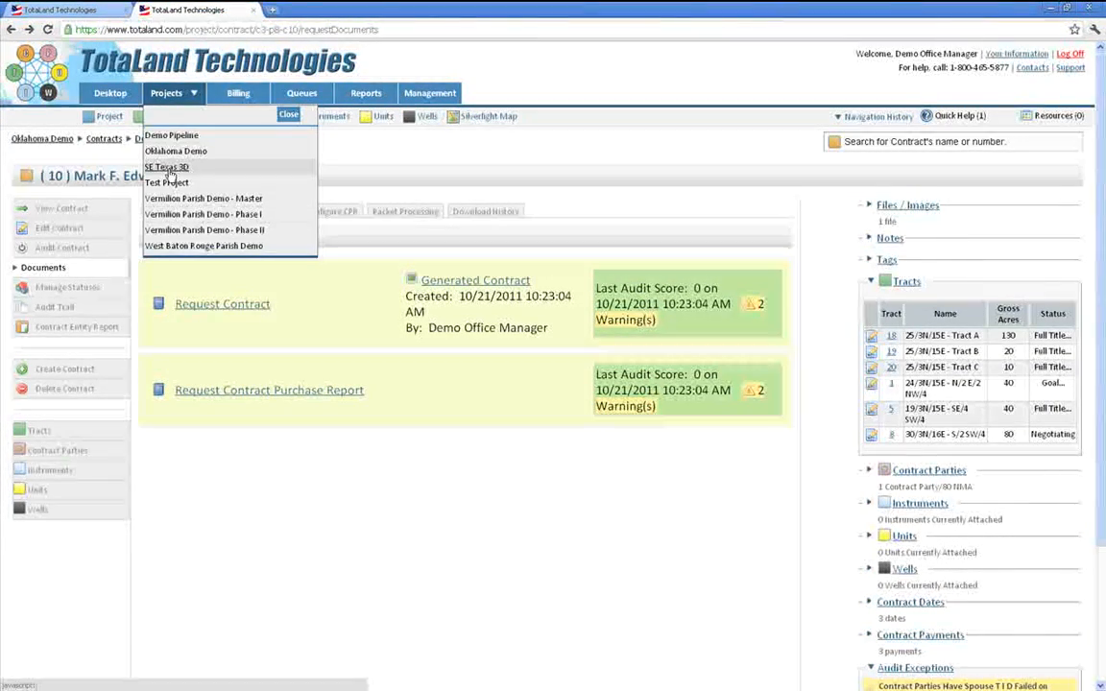
pyautogui.moveTo(171, 173)
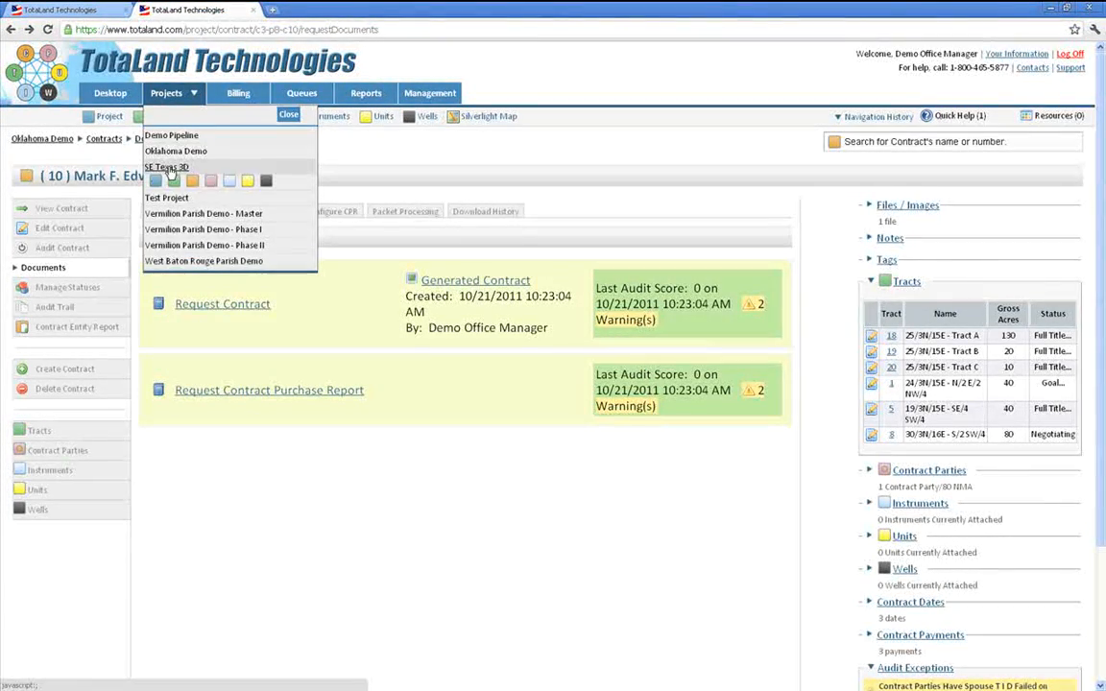
pyautogui.click(231, 184)
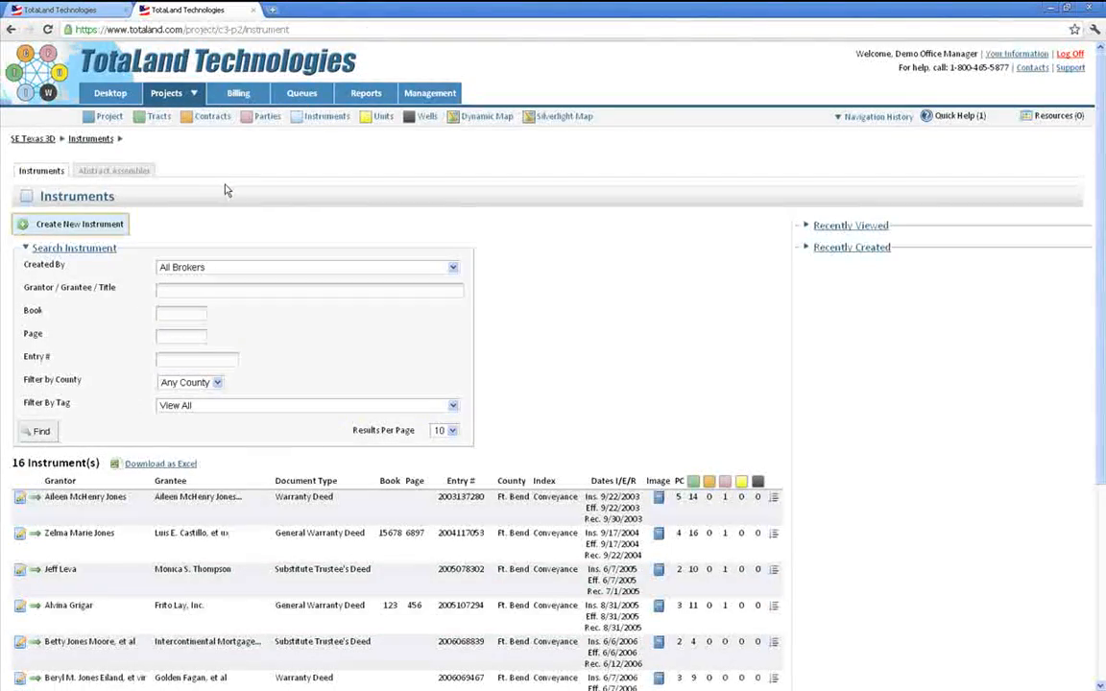
pyautogui.scroll(-1, 230, 189)
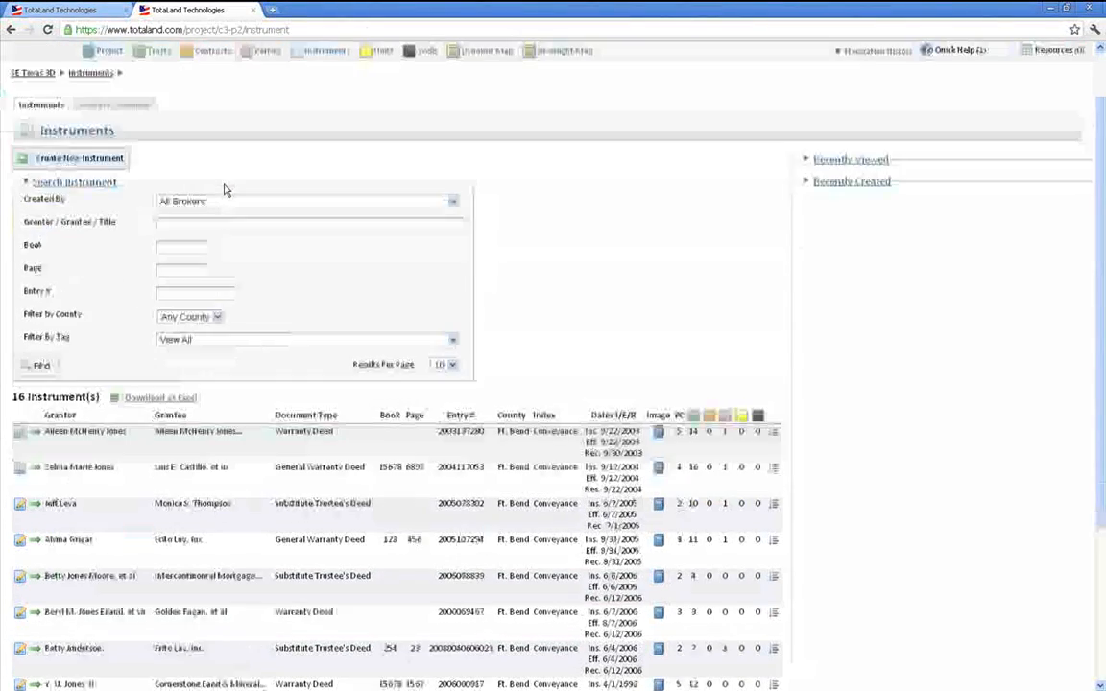
pyautogui.click(130, 108)
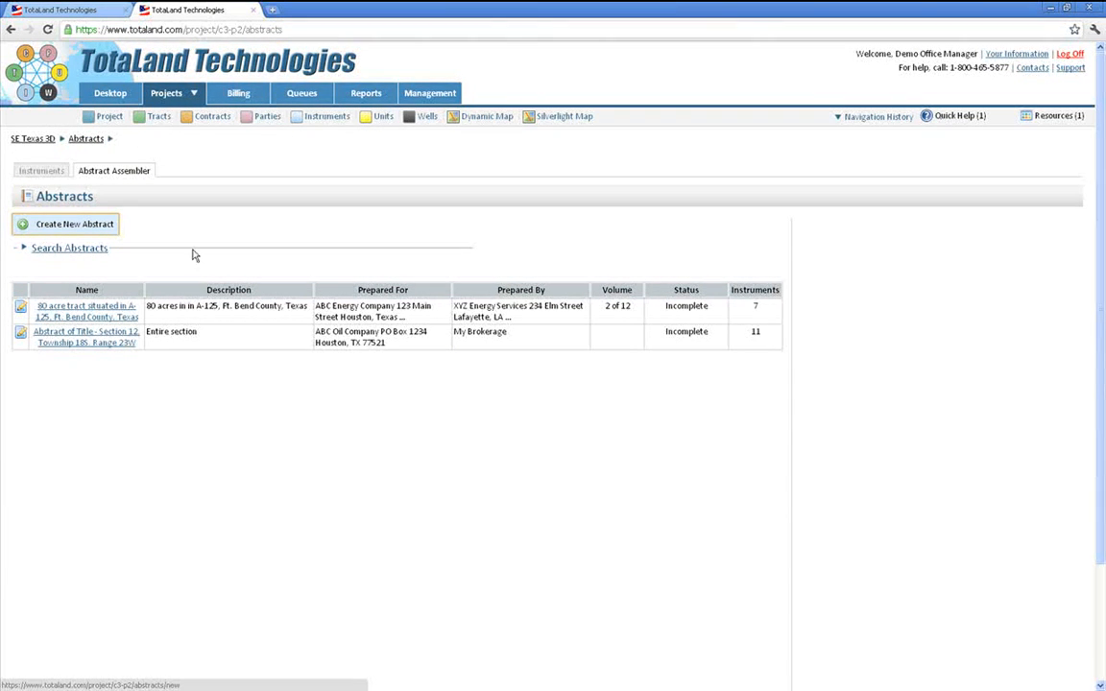
pyautogui.scroll(-1, 190, 248)
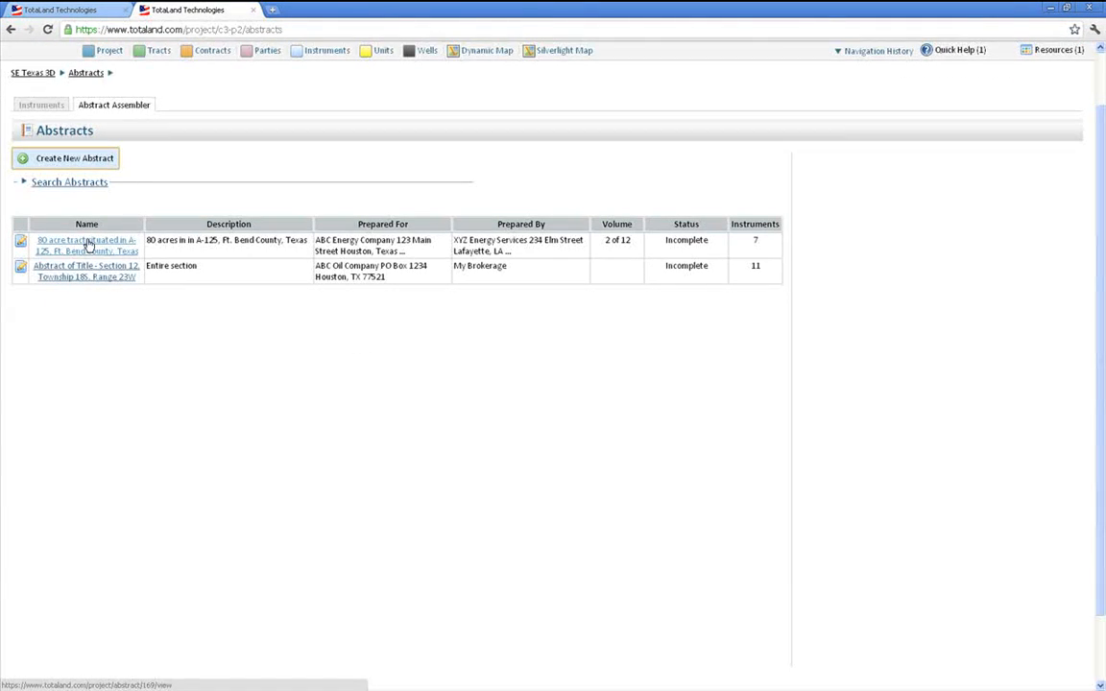
# Split the abstract "80 acre tract situated in A-125, Ft. Bend County, Texas" into sub-abstracts with a page size of 15.
pyautogui.click(22, 242)
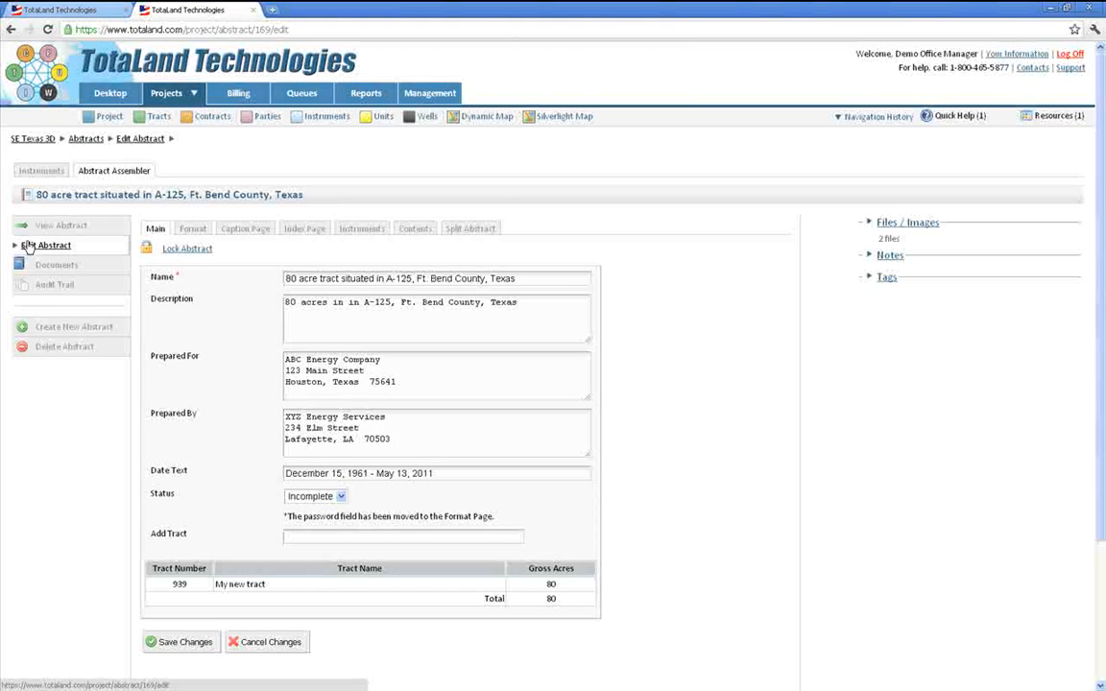
pyautogui.click(464, 229)
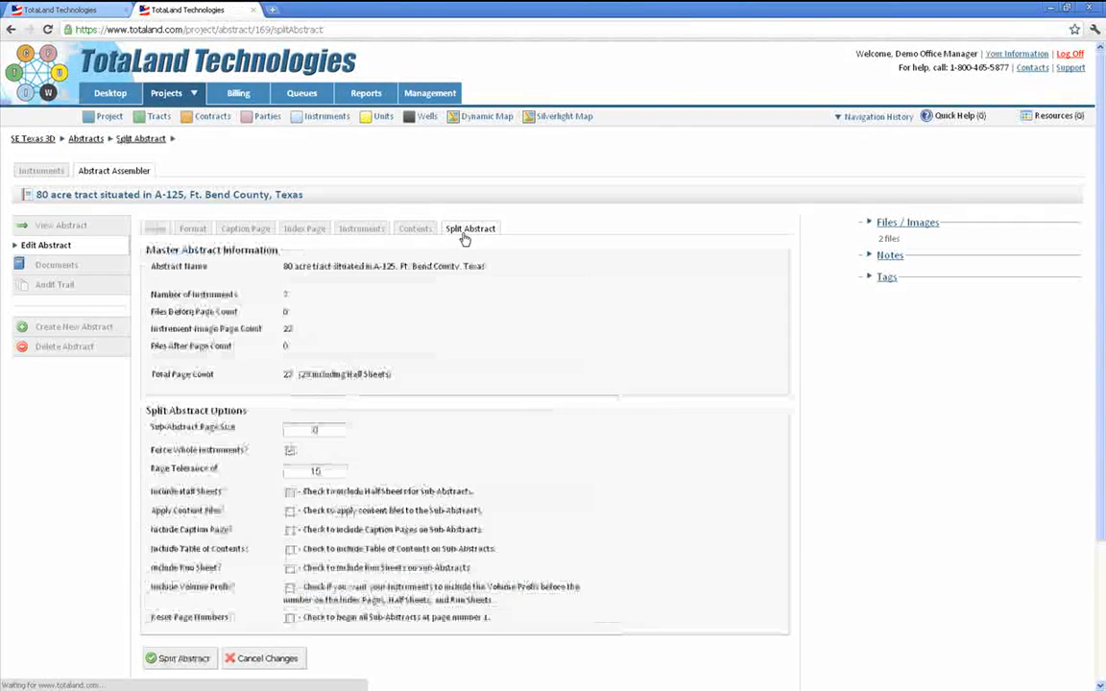
pyautogui.scroll(-1, 546, 241)
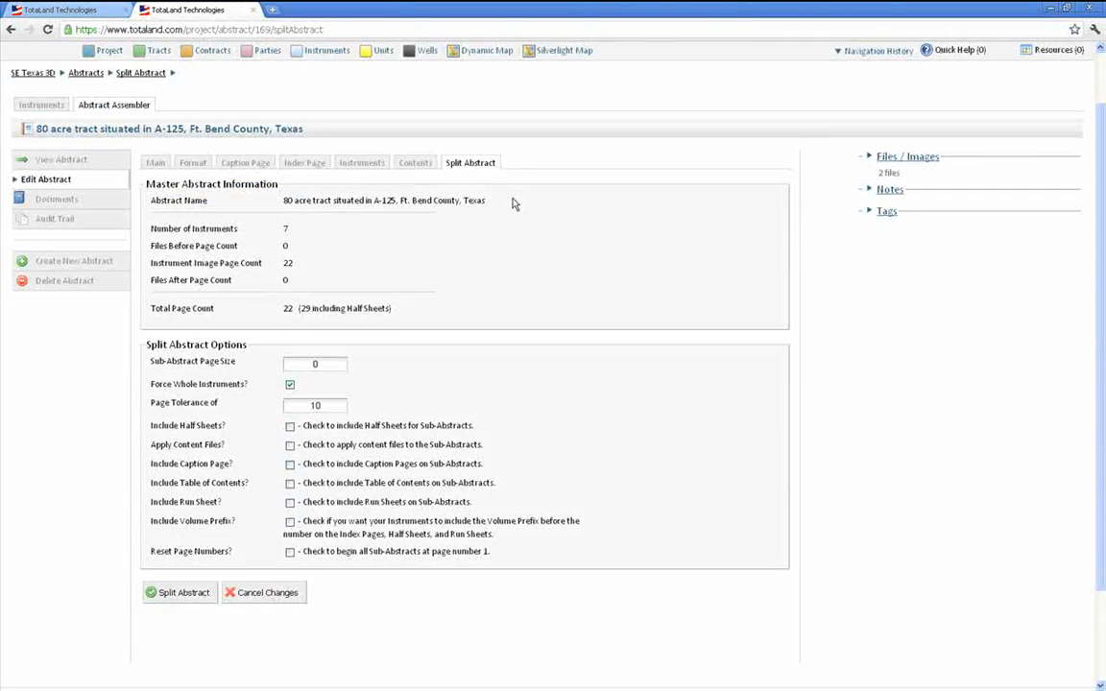
pyautogui.scroll(-1, 514, 203)
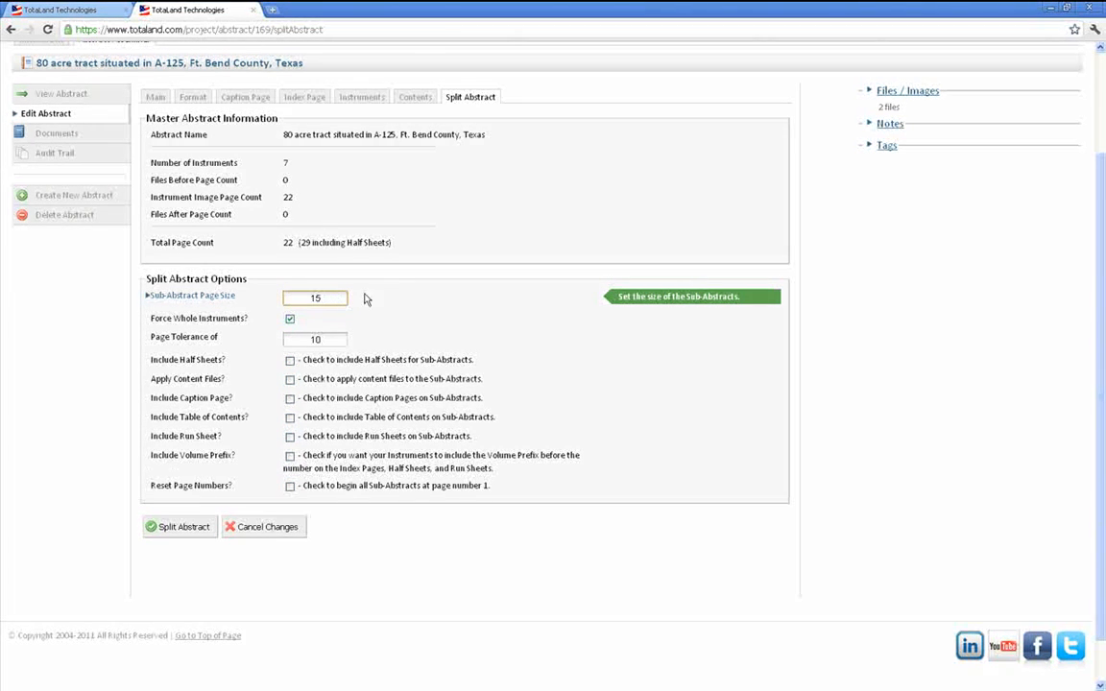
pyautogui.moveTo(295, 243); pyautogui.dragTo(278, 244)
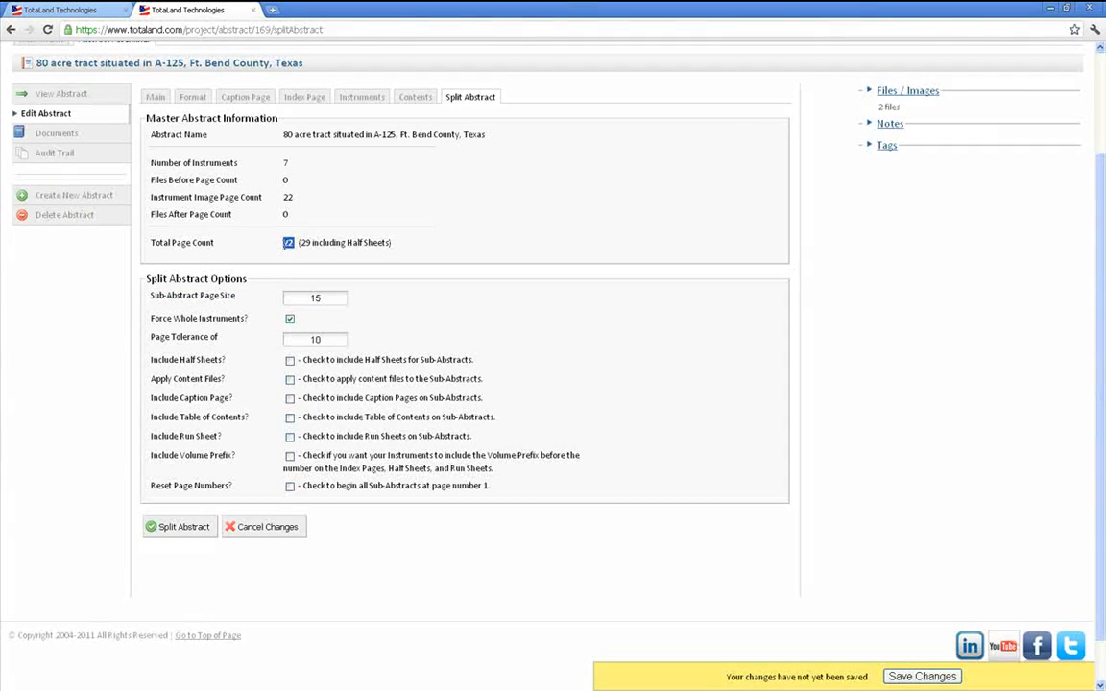
pyautogui.click(422, 292)
pyautogui.scroll(-1, 413, 278)
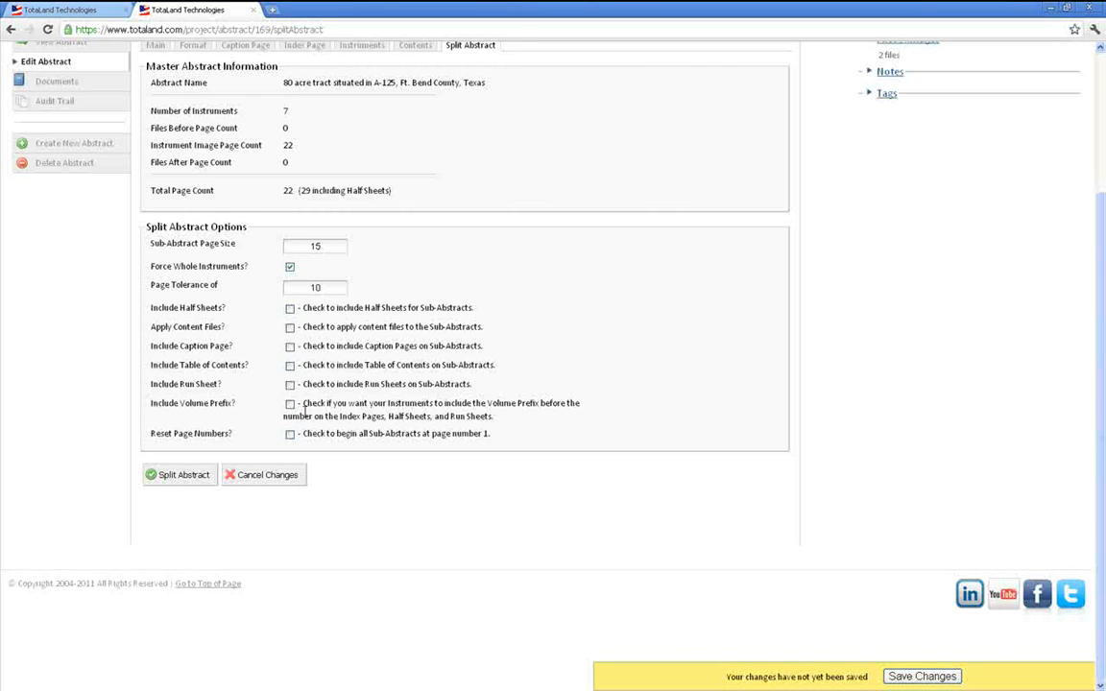
pyautogui.click(185, 477)
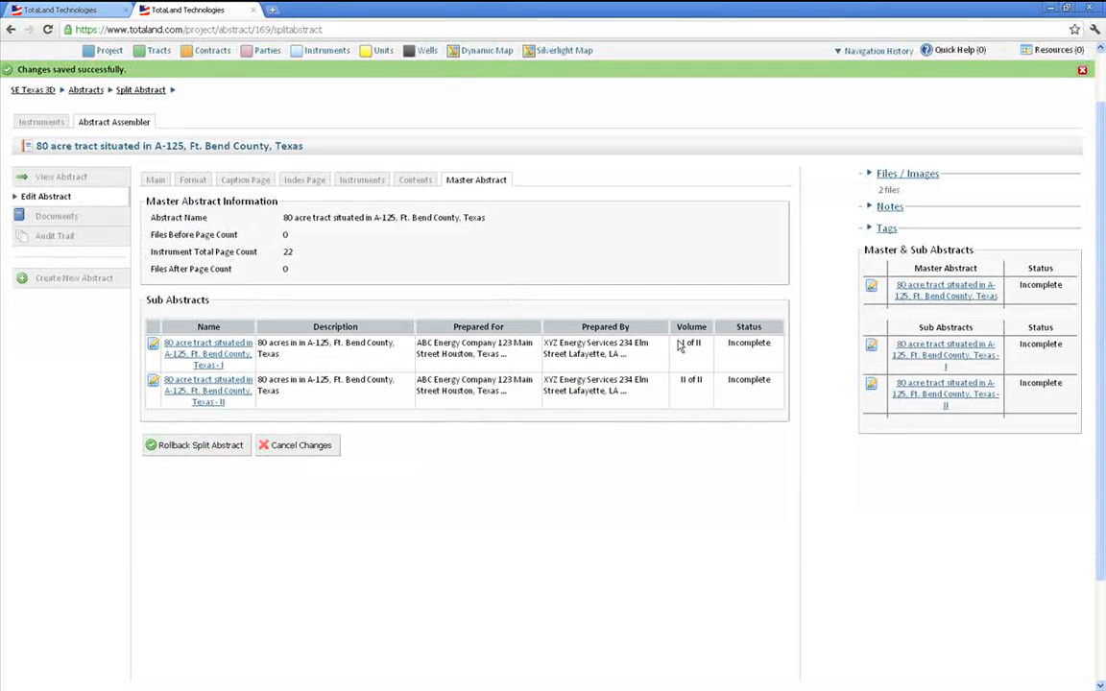
# Check the volume numbering of the two sub-abstracts, and permanently roll back the master abstract and all its sub-abstracts.
pyautogui.moveTo(679, 343); pyautogui.dragTo(703, 380)
pyautogui.click(201, 447)
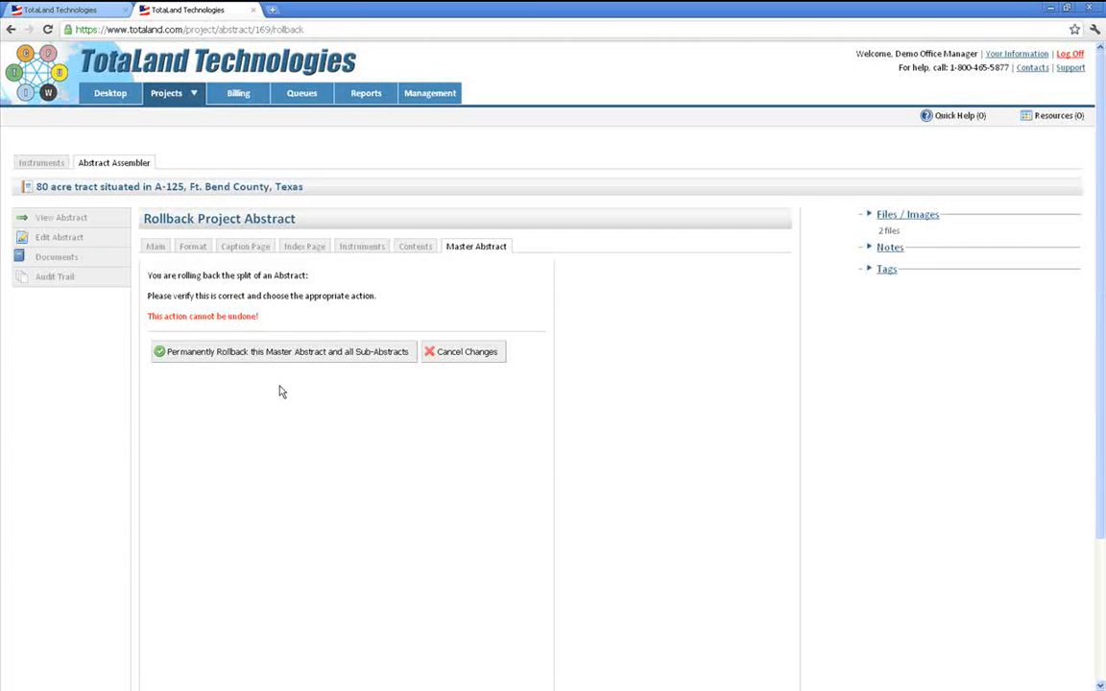
pyautogui.click(287, 359)
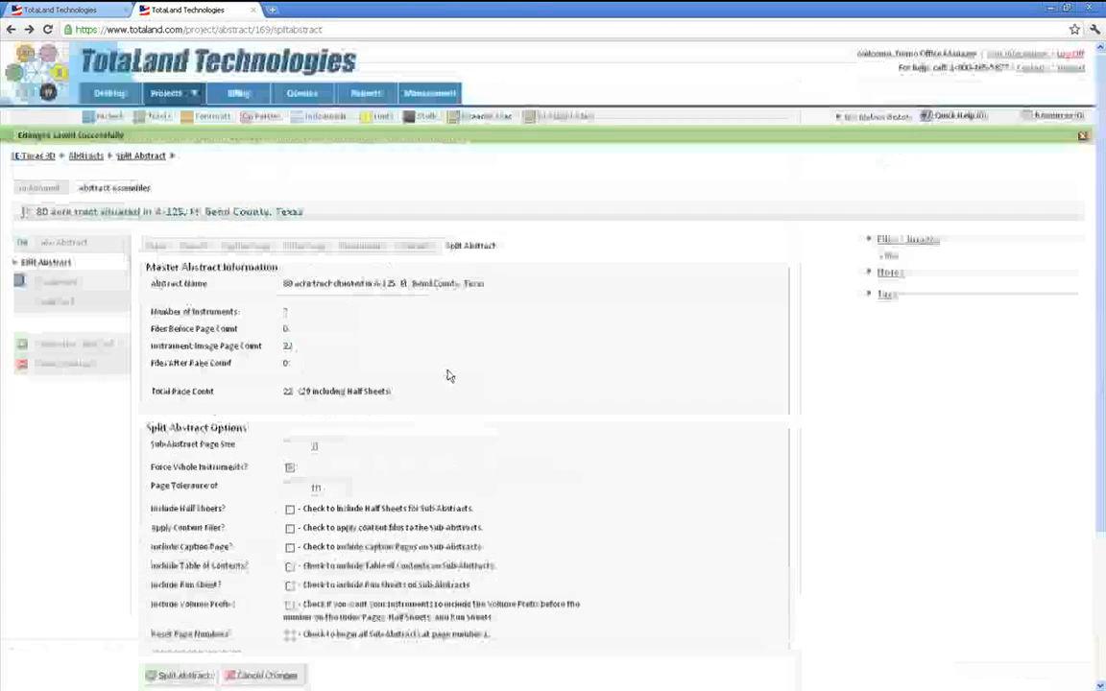
# Open tract 2 of the SE Texas 3D project for editing and enable its polygon request.
pyautogui.click(158, 119)
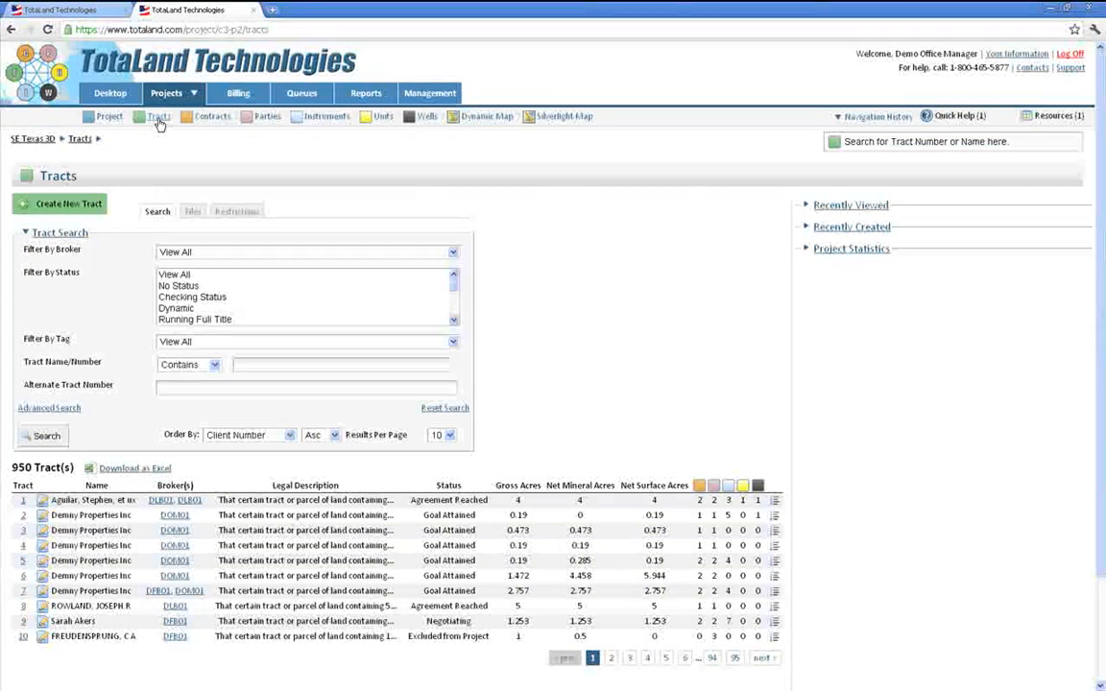
pyautogui.click(24, 516)
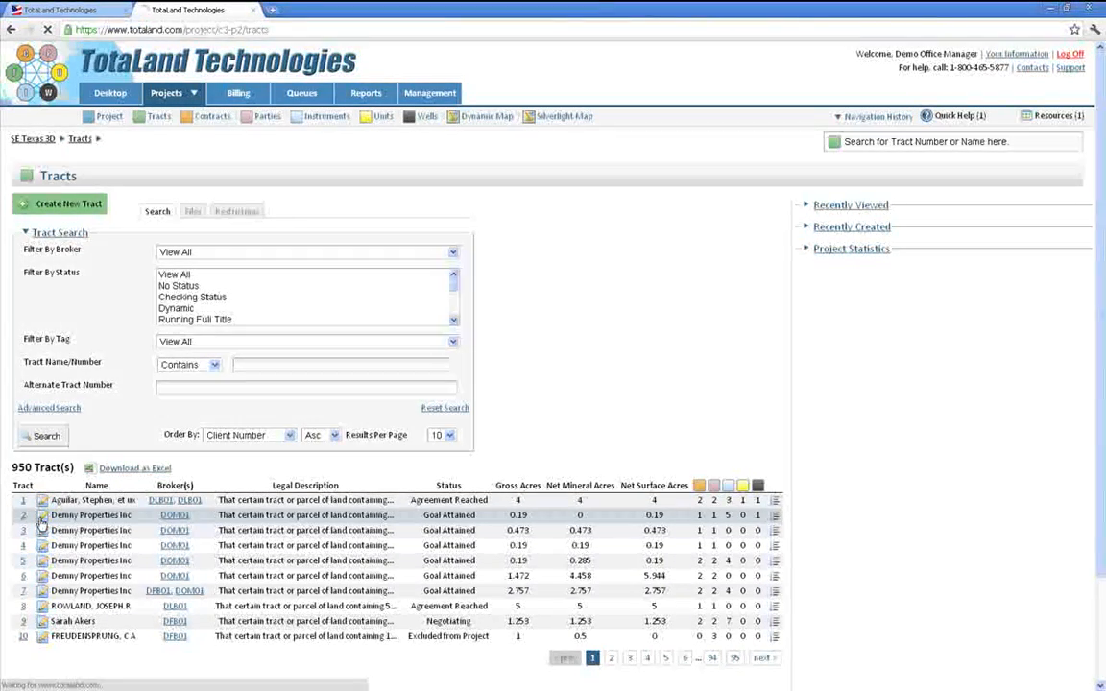
pyautogui.scroll(-4, 125, 384)
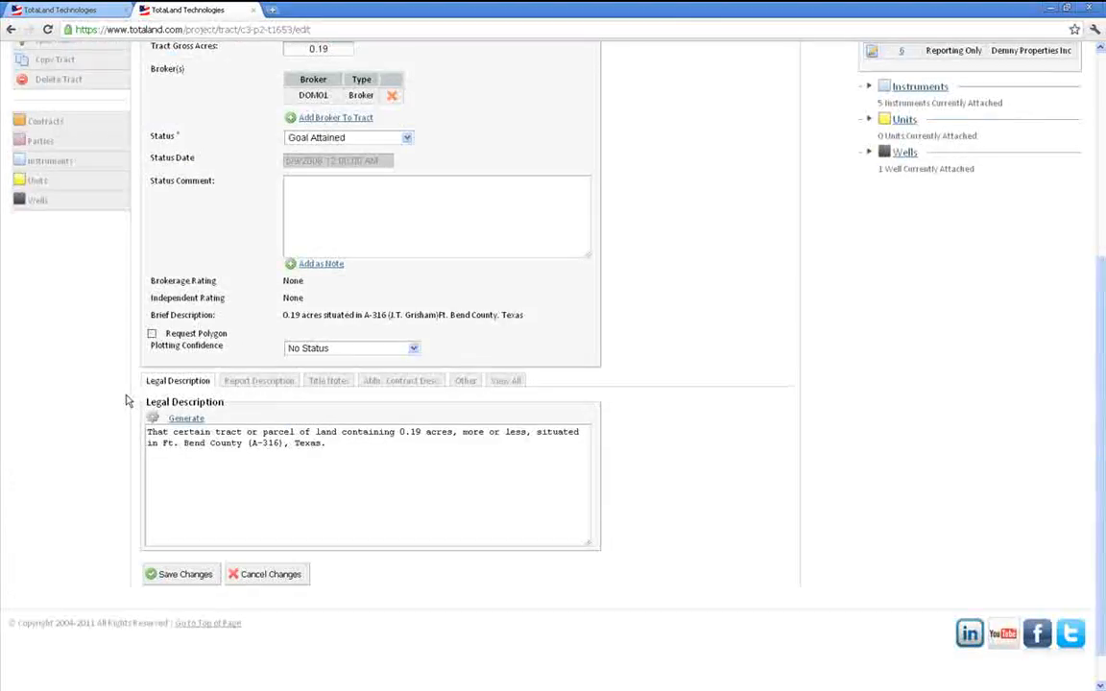
pyautogui.click(152, 336)
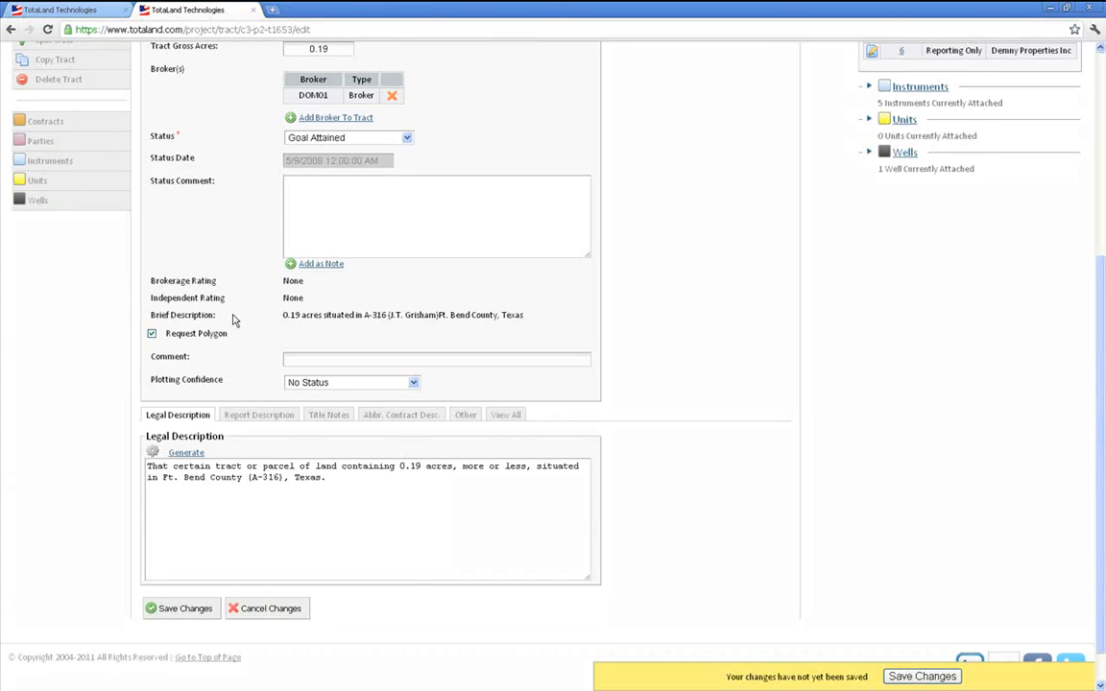
# View the project's tracts and acquisition statuses on the Silverlight map, and return to the edit page of tract 2.
pyautogui.scroll(3, 232, 320)
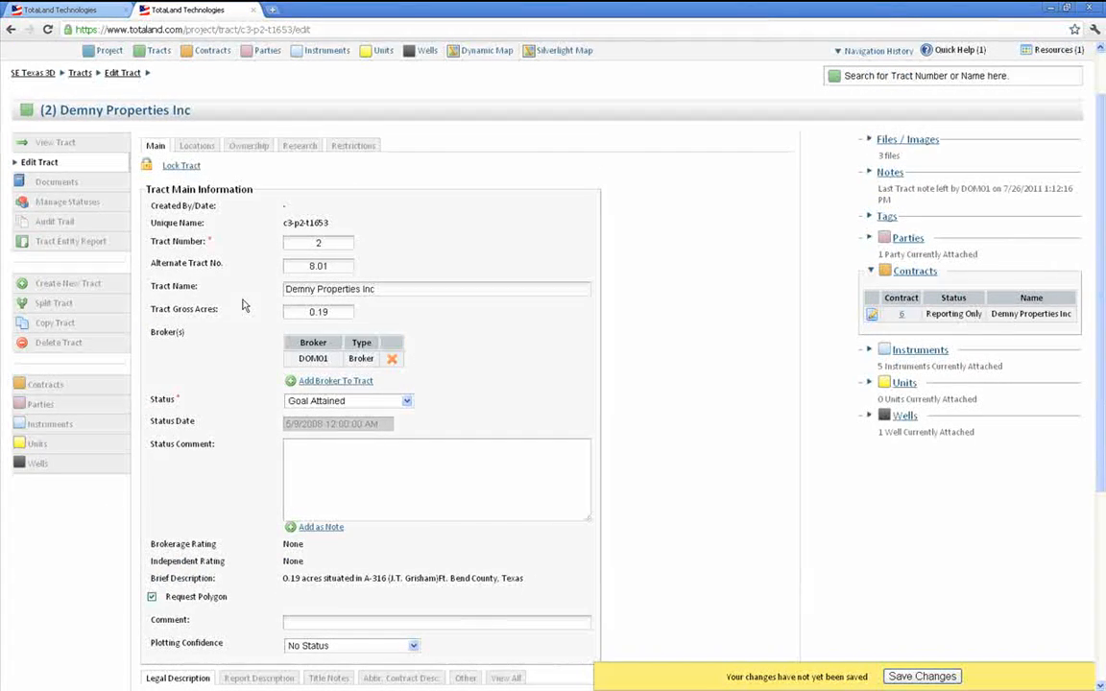
pyautogui.click(553, 50)
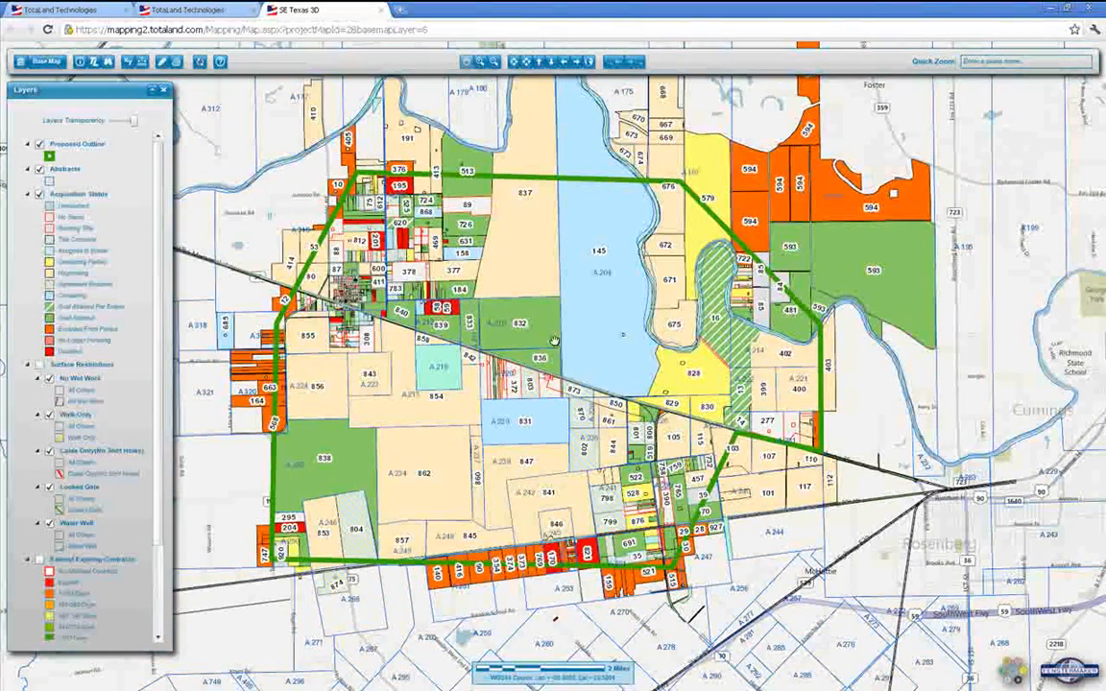
pyautogui.click(381, 10)
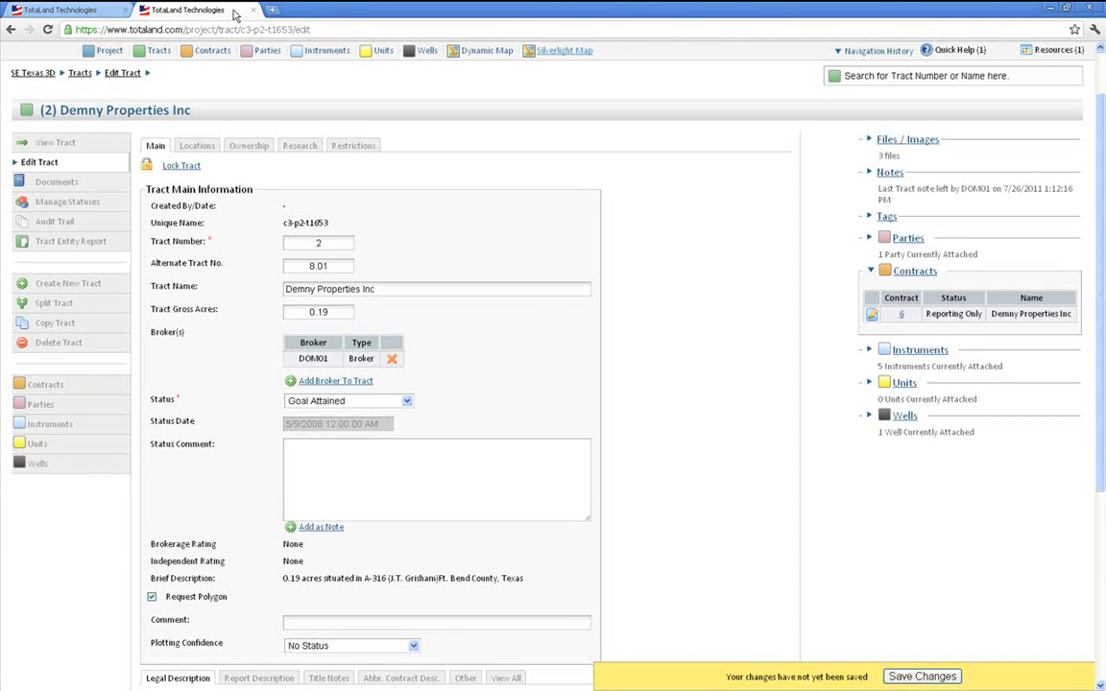